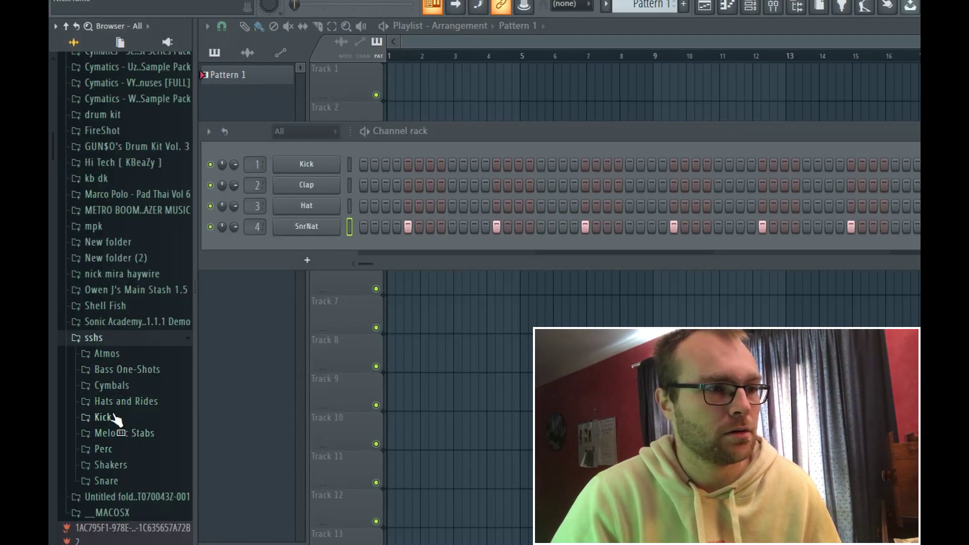
Step: Load Kick_Layered808 from the sshs Kick folder onto the Kick channel and add a hit on step 9
click(109, 422)
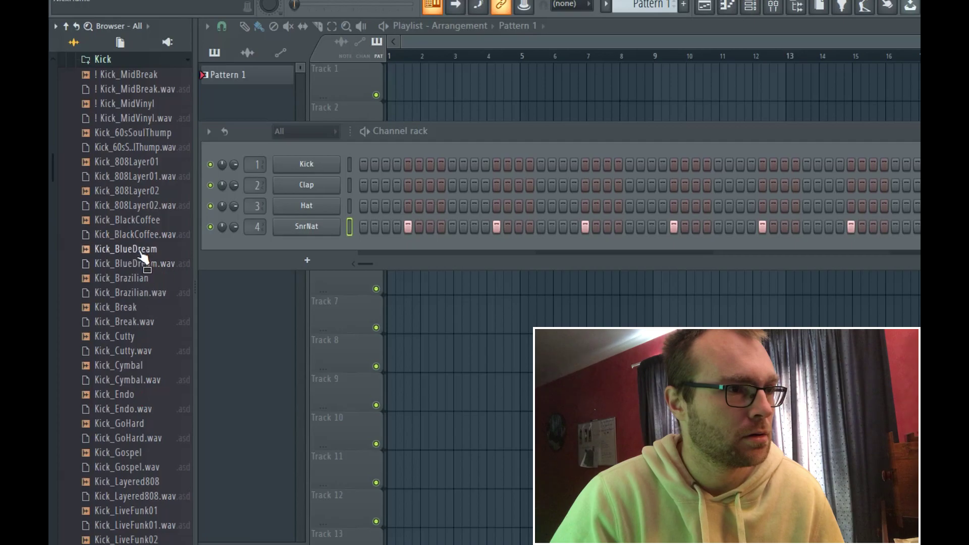
click(125, 482)
drag(125, 483, 313, 165)
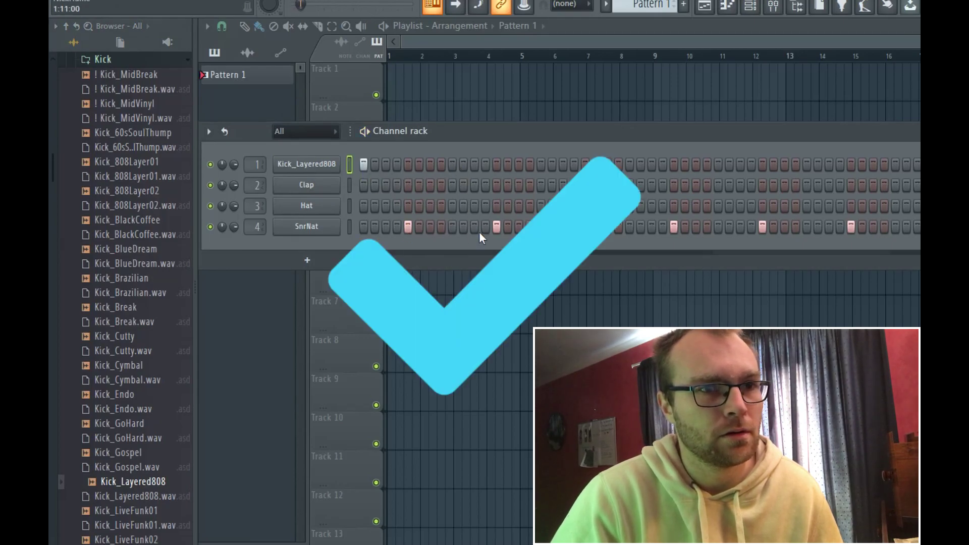
click(453, 165)
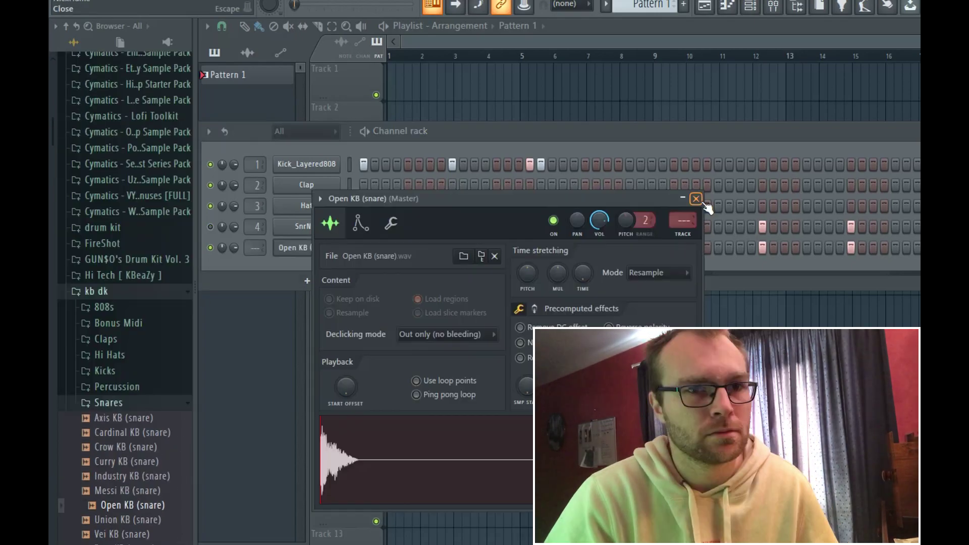
Step: Close the Open KB (snare) sampler window and add a hit on step 8 of the Kick_Layered808 channel
click(698, 202)
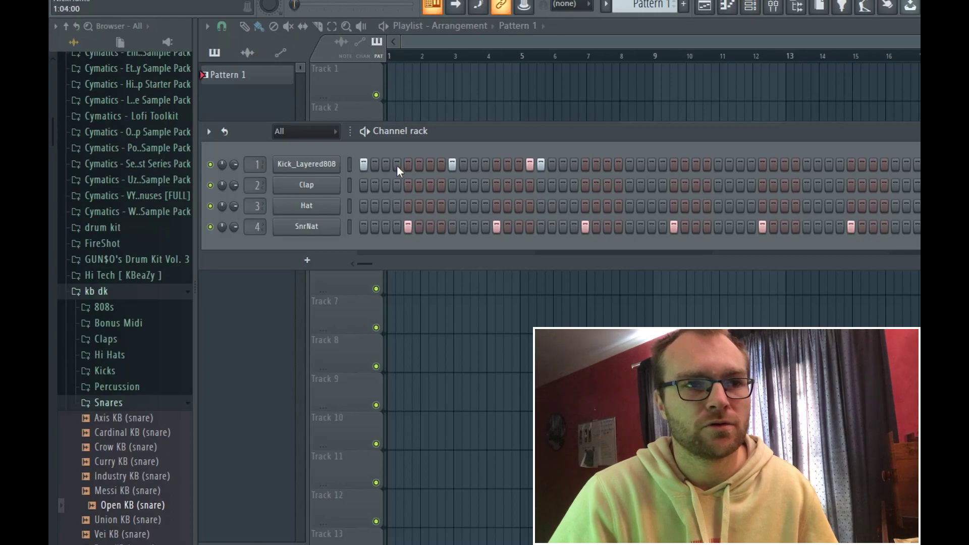
click(442, 165)
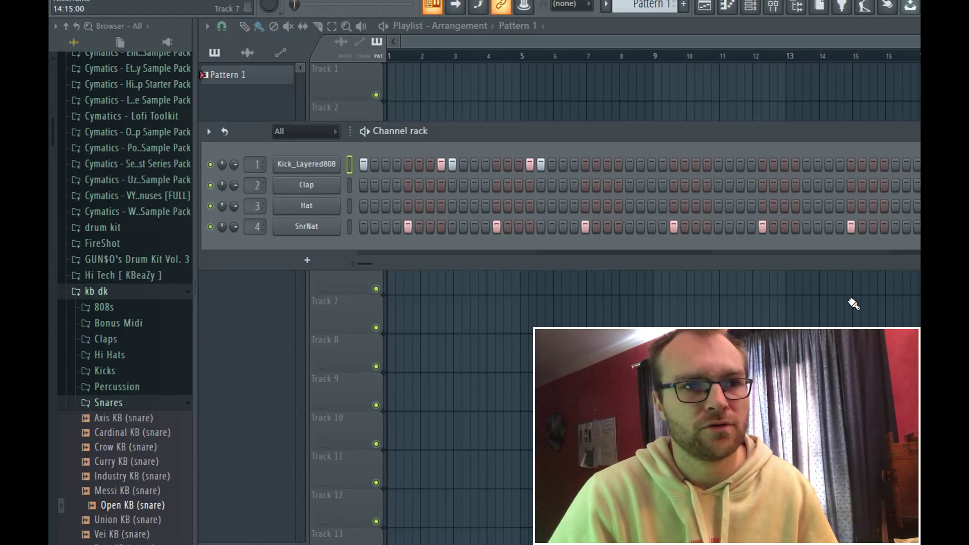
key(space)
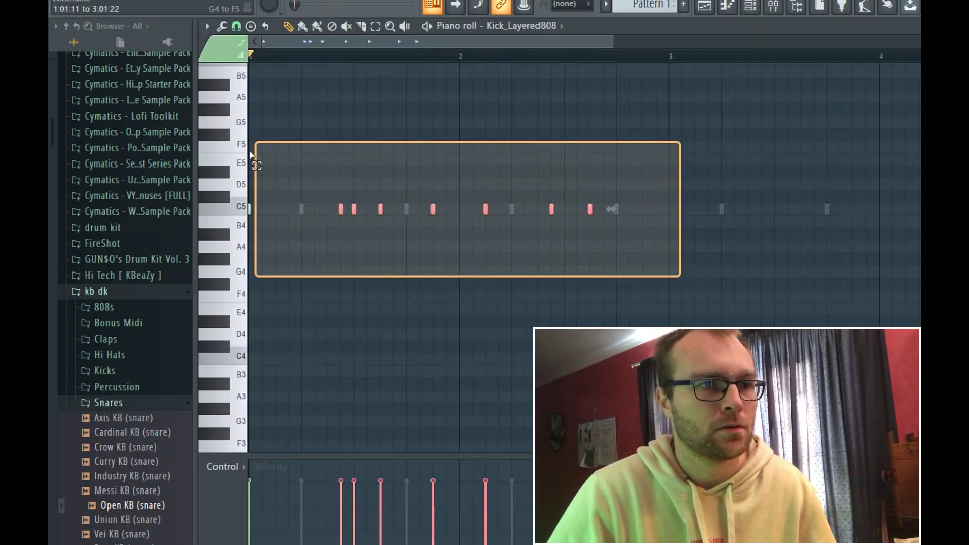
Step: Duplicate the selected kick notes from bars 1 and 2 into bars 3 and 4 in the piano roll
key(ctrl+b)
drag(601, 210, 666, 220)
ctrl+click(680, 268)
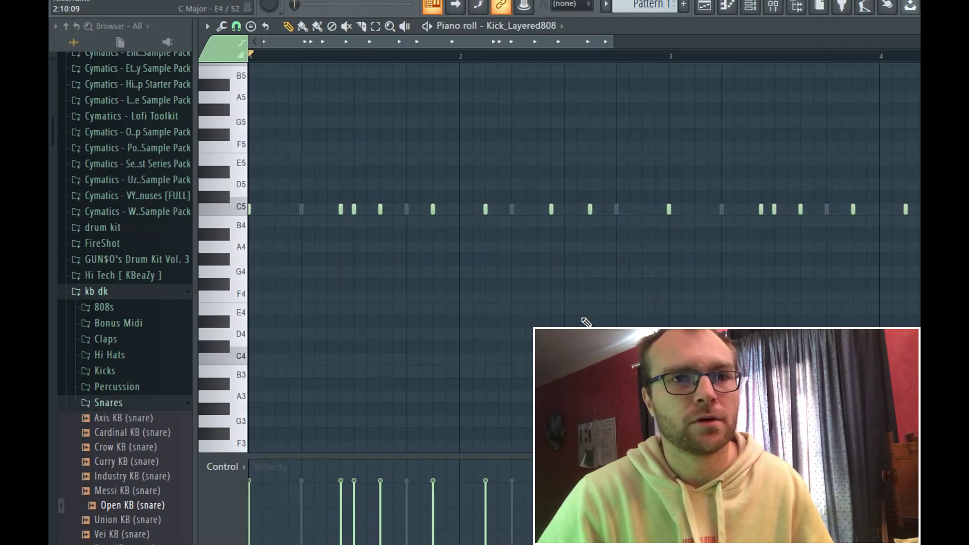
Step: Delete the copied kick notes in bars 3 and 4
scroll(585, 322, down, 3)
right_click(475, 210)
right_click(660, 210)
right_click(639, 210)
right_click(604, 210)
right_click(575, 210)
right_click(547, 210)
right_click(533, 210)
Step: Select the full first two bars on the timeline and duplicate their kick notes across bars 3 and 4
drag(477, 61, 139, 68)
key(ctrl+b)
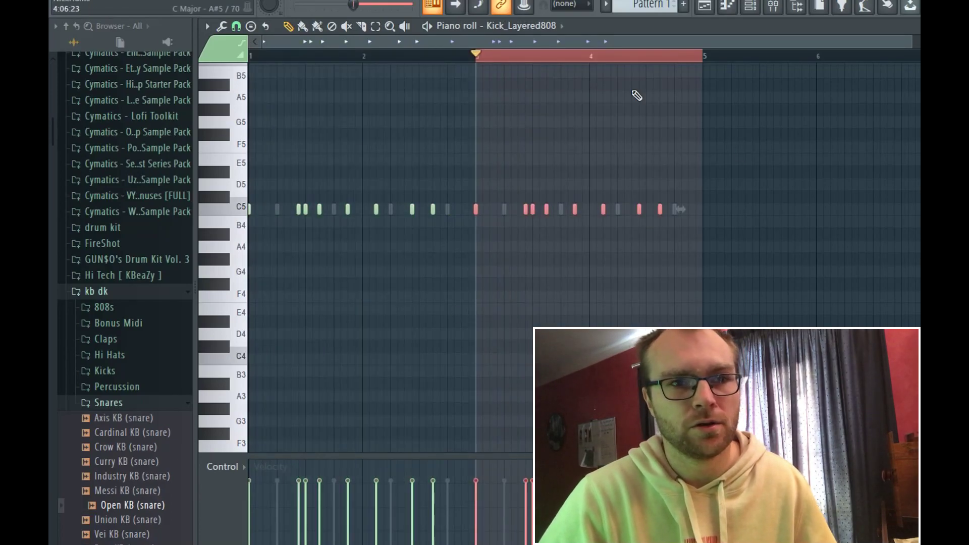
click(257, 59)
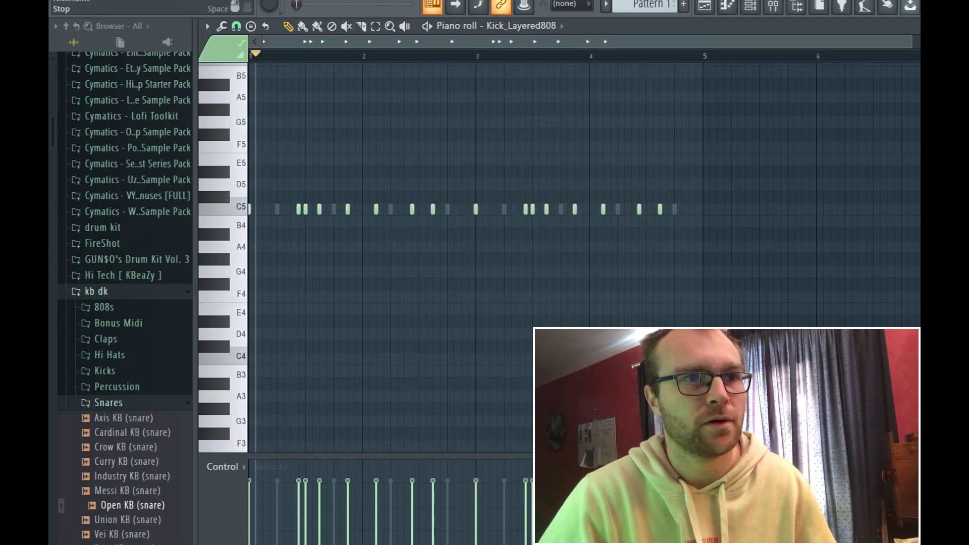
Step: Lower the velocity of the kick note on step 8 of bar 1 and play the pattern
click(348, 1)
scroll(449, 111, up, 2)
drag(511, 44, 470, 46)
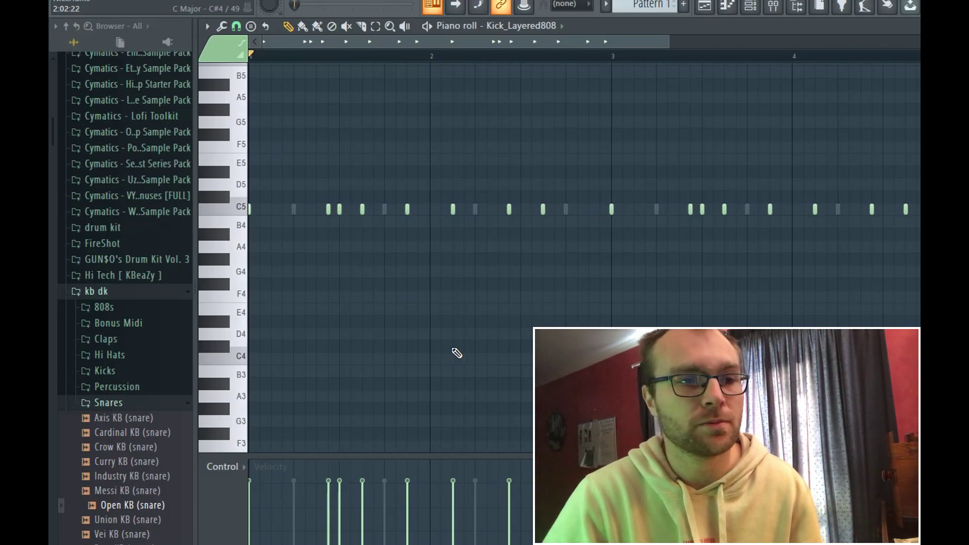
click(331, 505)
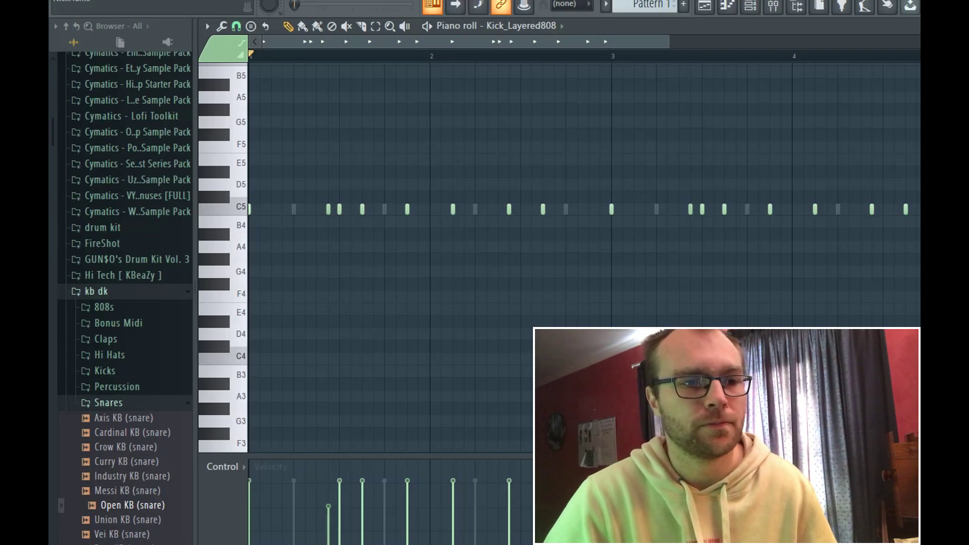
key(space)
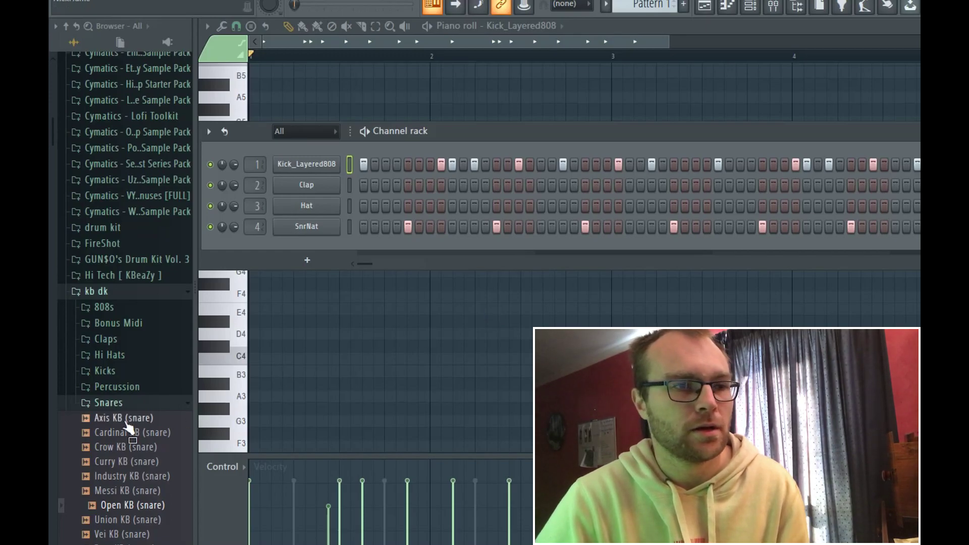
Step: Replace the Clap channel's sample with Snare4 from the Snares folder of the Marco Polo Pad Thai Vol 6 drums
click(117, 403)
click(113, 293)
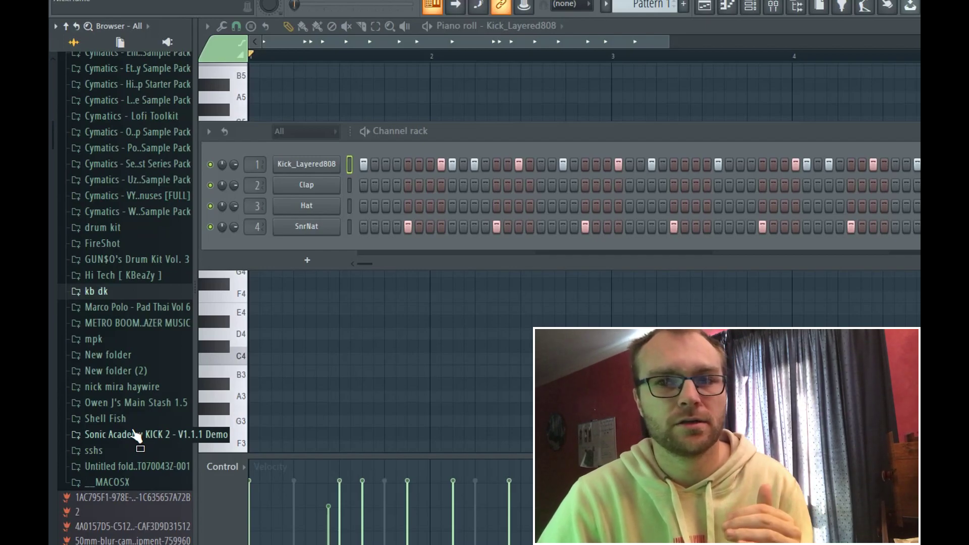
click(123, 449)
click(121, 135)
drag(121, 138, 318, 185)
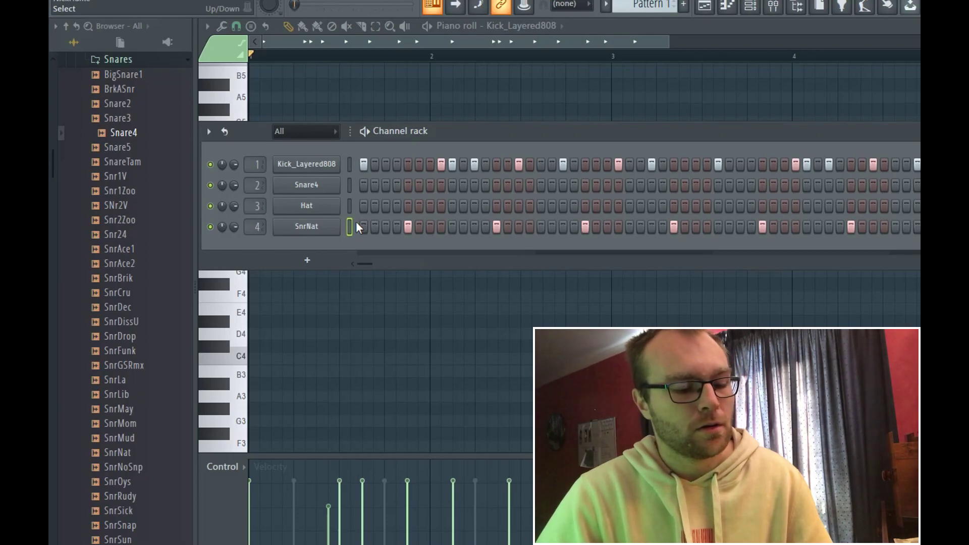
Step: Paste the SnrNat step pattern onto the Snare4 channel and play the layered snares
click(348, 186)
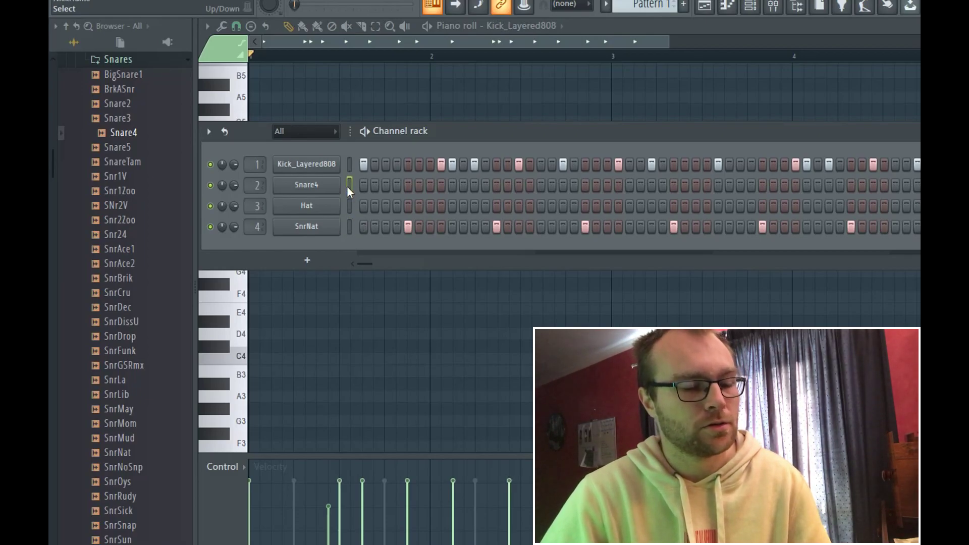
key(ctrl+v)
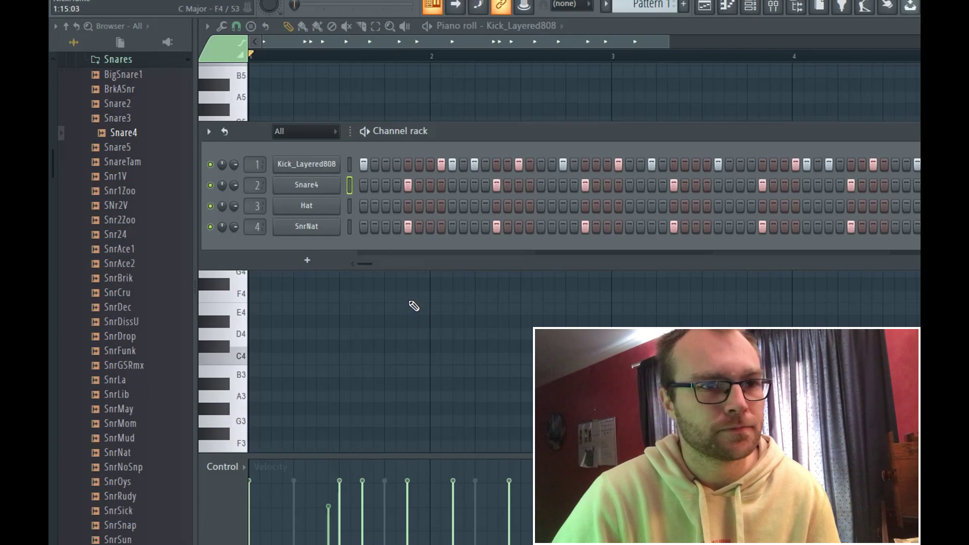
key(space)
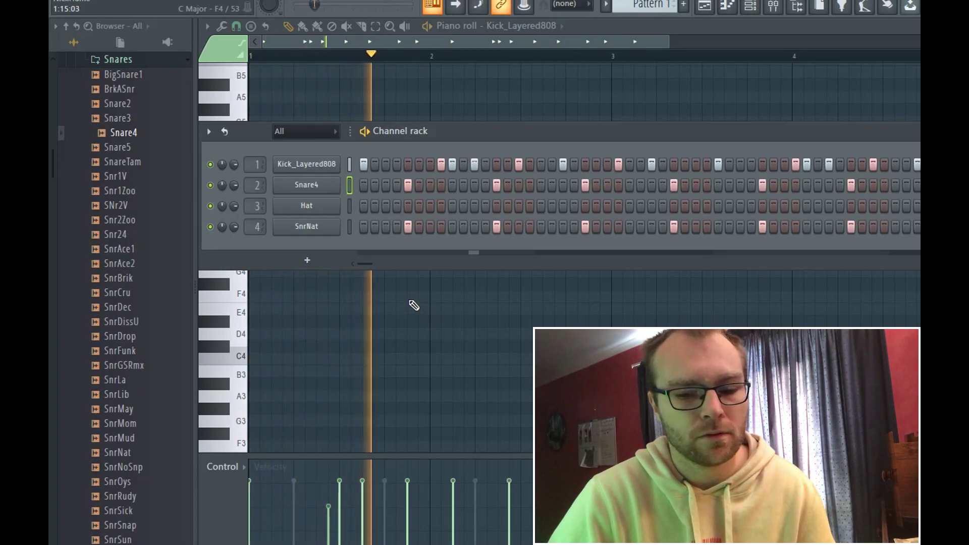
Step: Compare the beat in playback with the Snare4 channel muted and unmuted
key(space)
key(space)
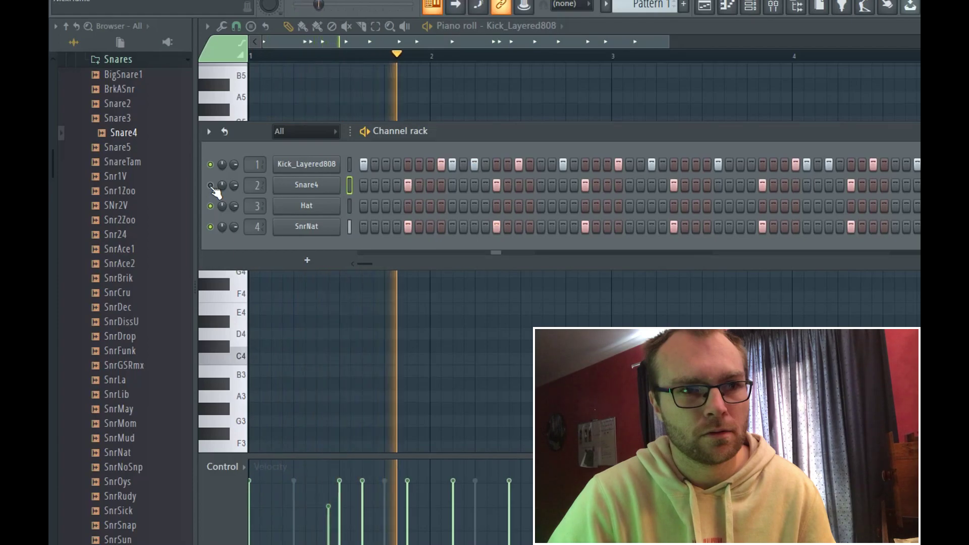
key(space)
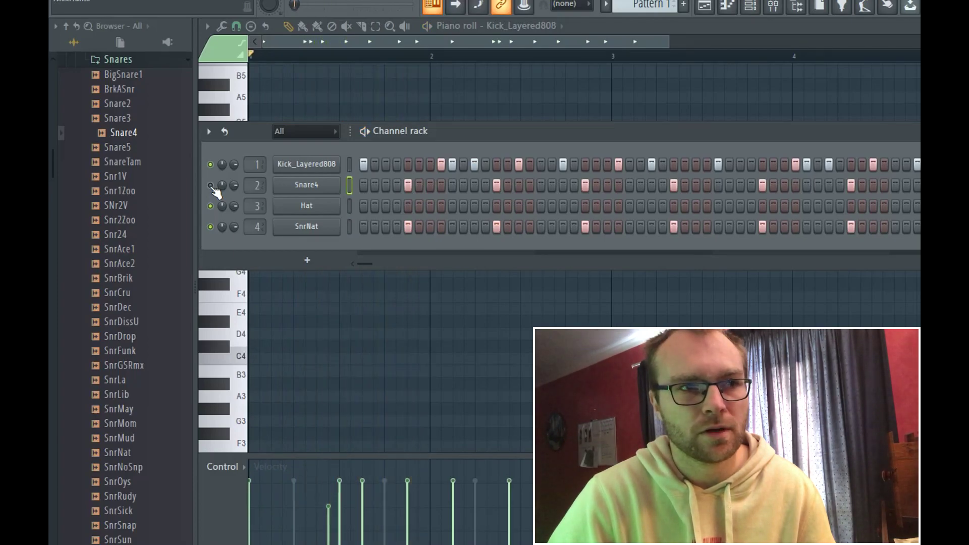
key(space)
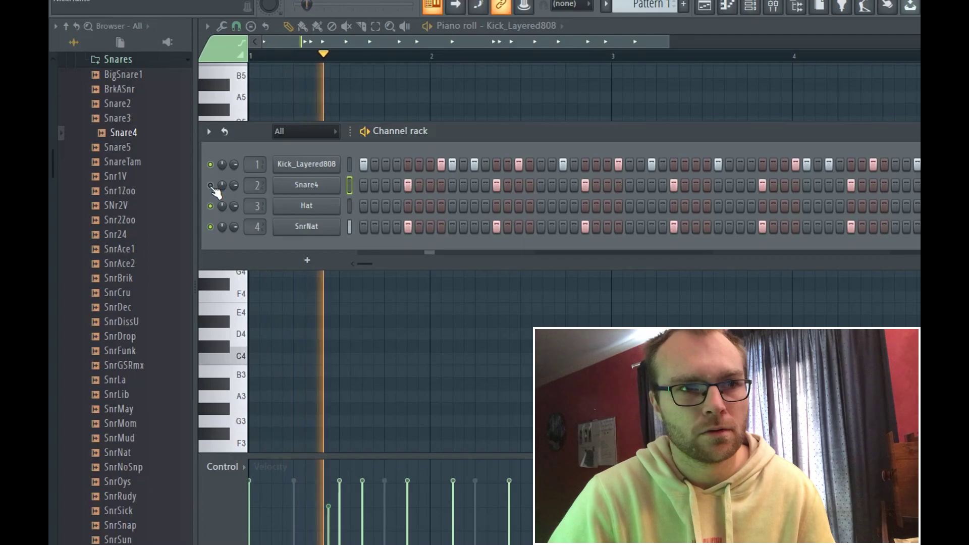
key(space)
key(space)
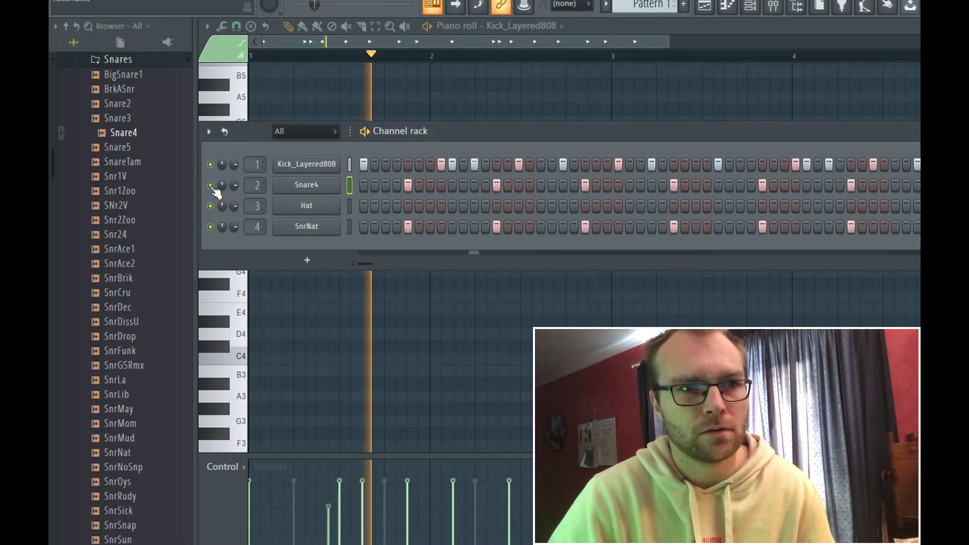
key(space)
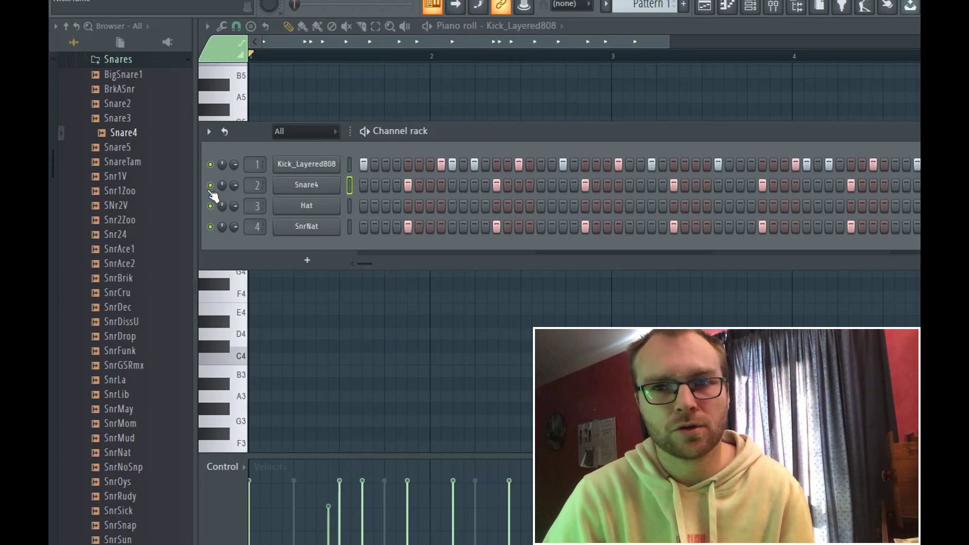
Step: Delay the Snare4 layer slightly by raising the time Shift in its miscellaneous functions, and check it in playback
click(319, 184)
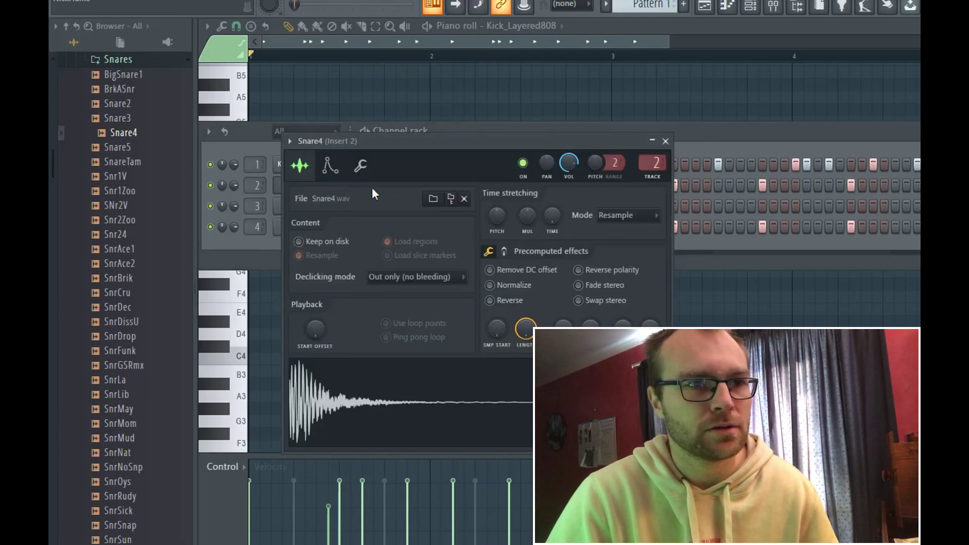
drag(442, 142, 459, 144)
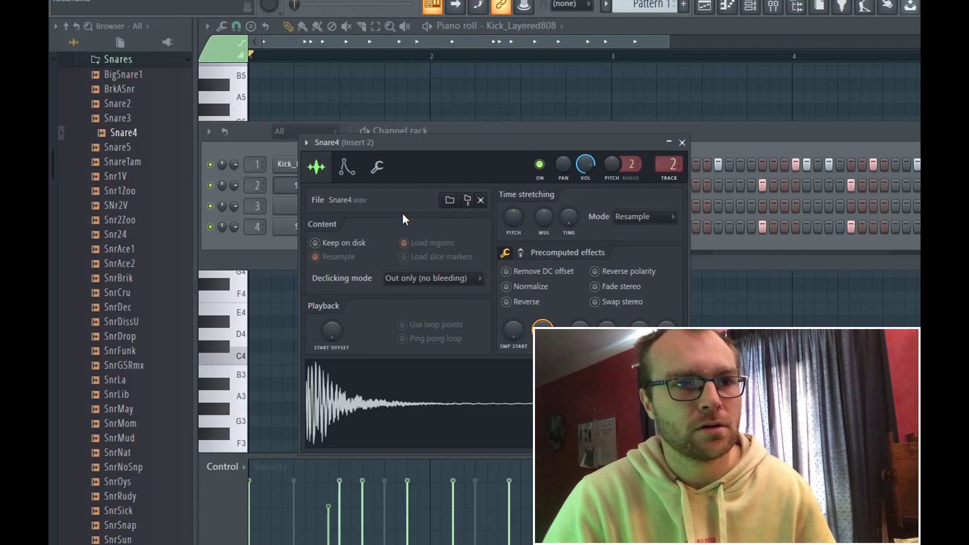
click(377, 168)
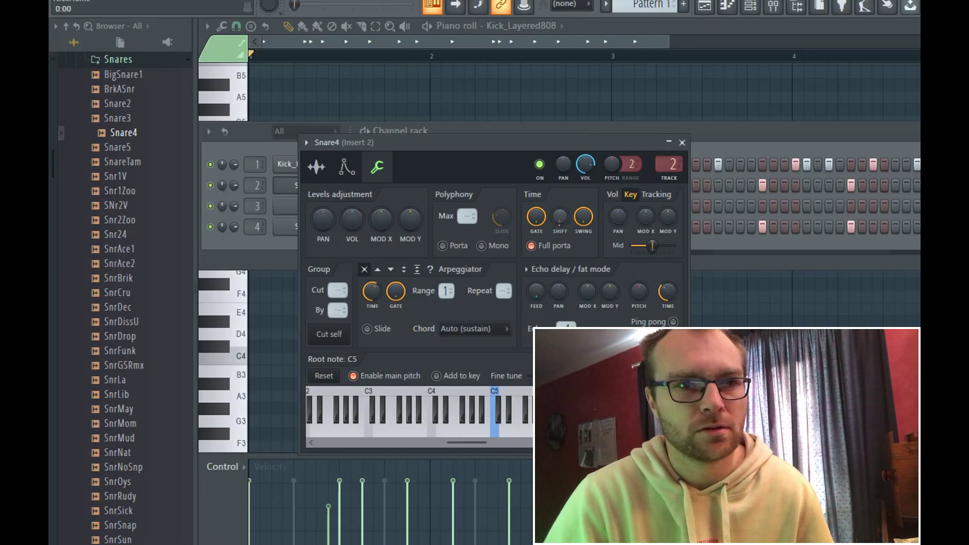
key(space)
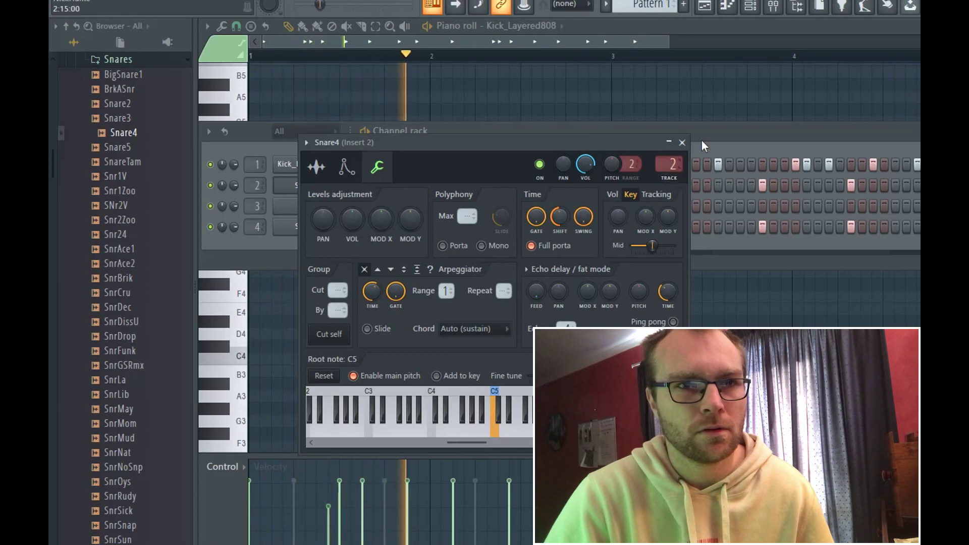
click(682, 143)
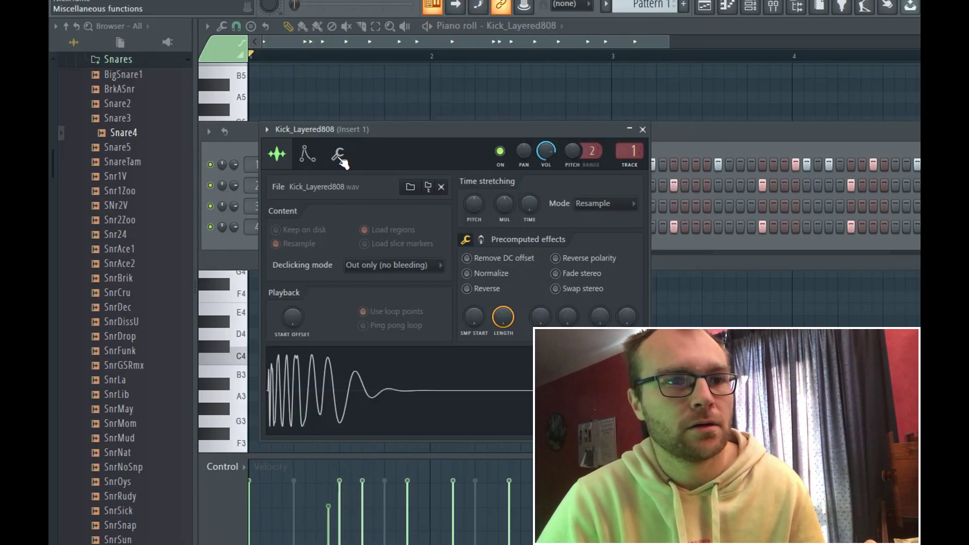
Step: Inspect the miscellaneous functions of the Kick_Layered808 channel and return to the channel rack
click(339, 156)
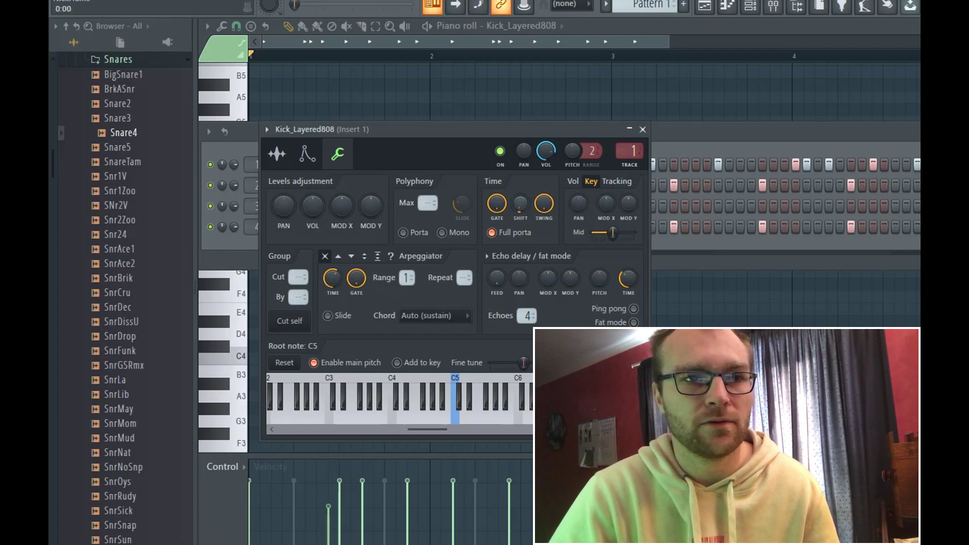
click(686, 134)
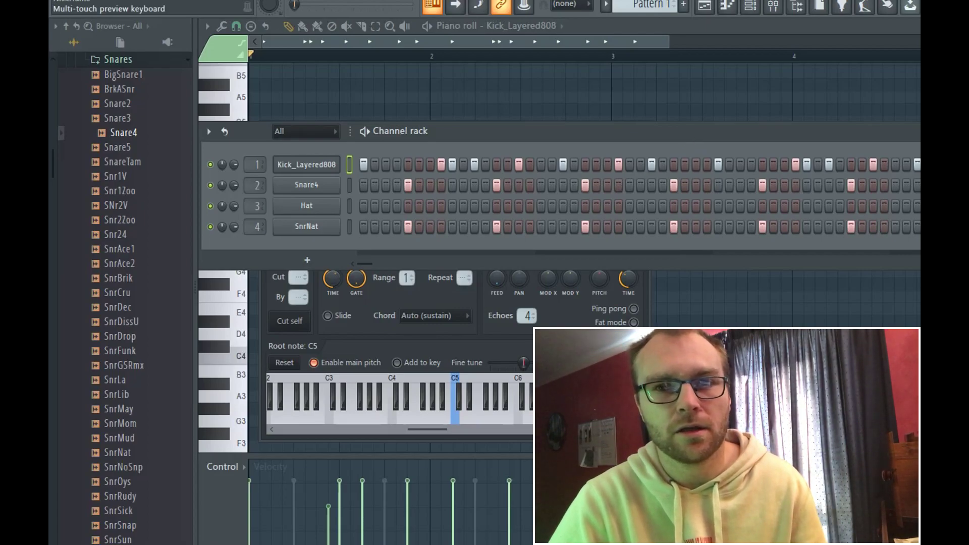
Step: Add the Open2 hat from the Marco Polo Hats folder as a new channel with hits on steps 15 and 47
scroll(142, 375, up, 4)
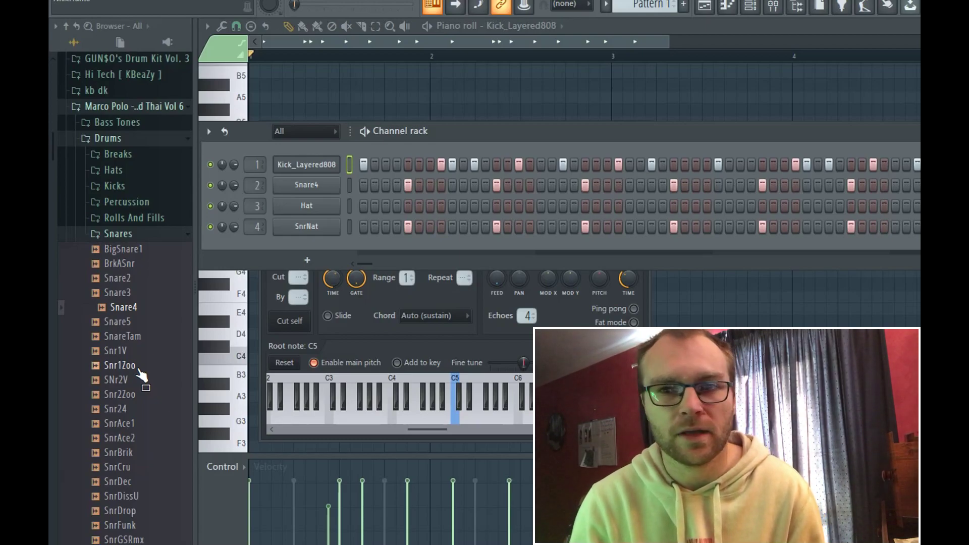
click(132, 235)
drag(133, 237, 502, 286)
key(space)
click(518, 248)
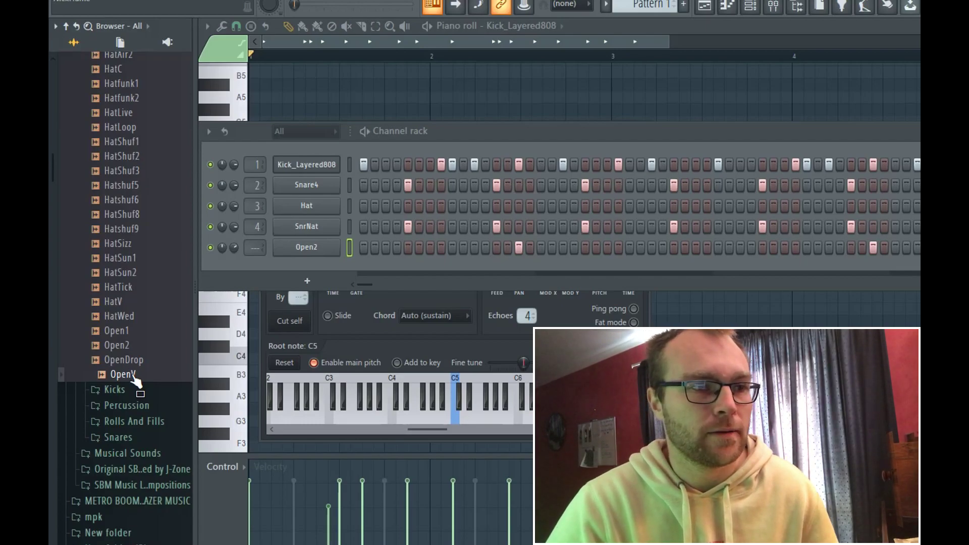
Step: Add the OpenV hat as a new channel and place a hit on step 7
drag(135, 379, 429, 275)
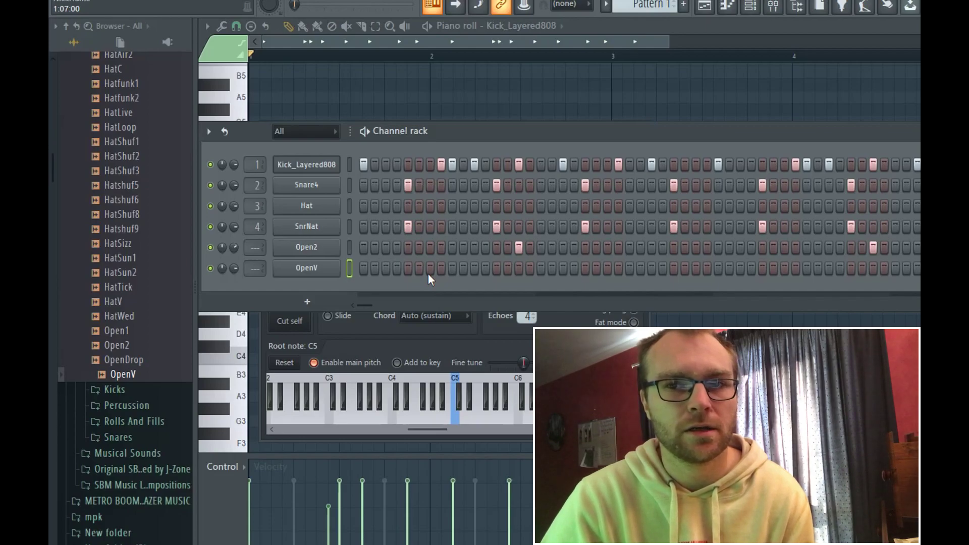
click(428, 272)
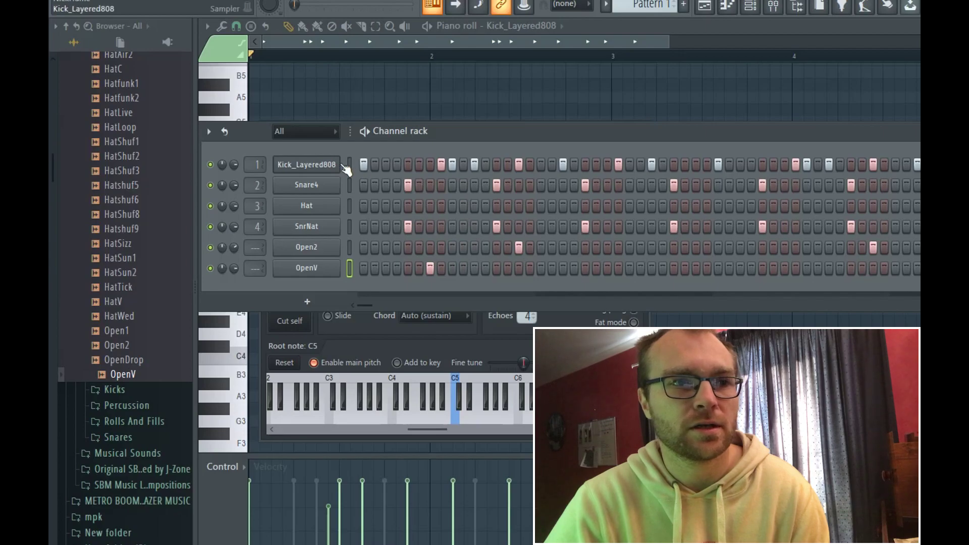
Step: Set the OpenV channel's Cut and Cut-by groups to 4 in its miscellaneous functions
click(315, 268)
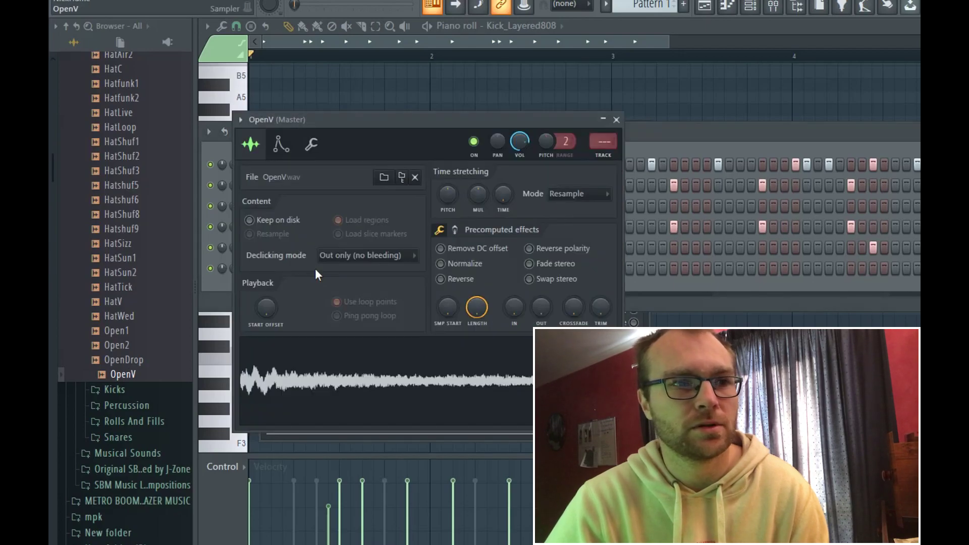
click(312, 146)
drag(266, 272, 266, 267)
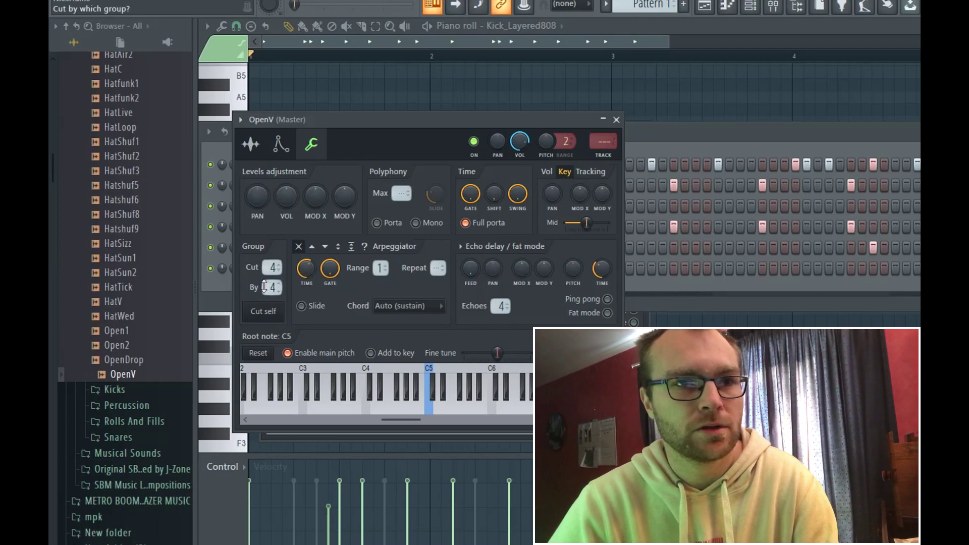
Step: Review the Kick_Layered808 channel's miscellaneous functions, close its settings and play the pattern back
click(649, 132)
click(337, 166)
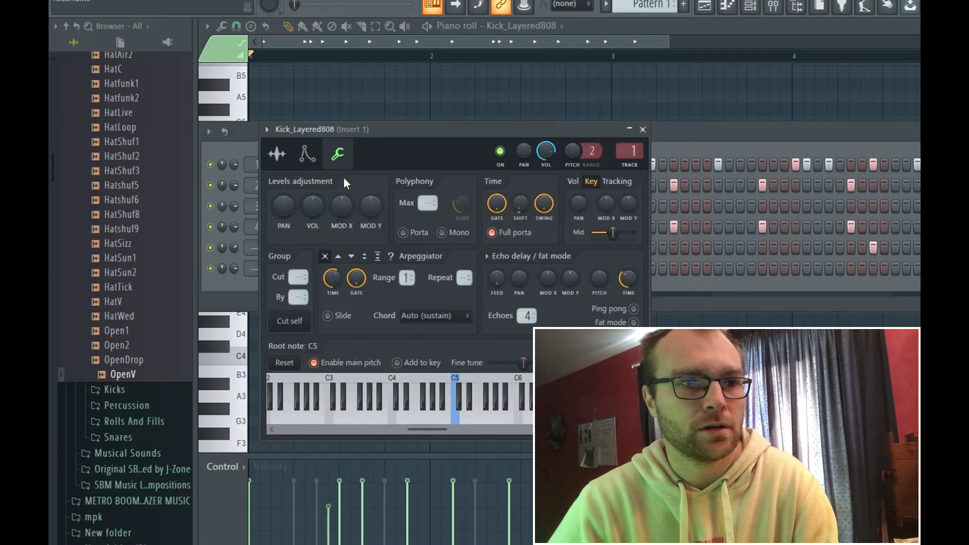
click(643, 130)
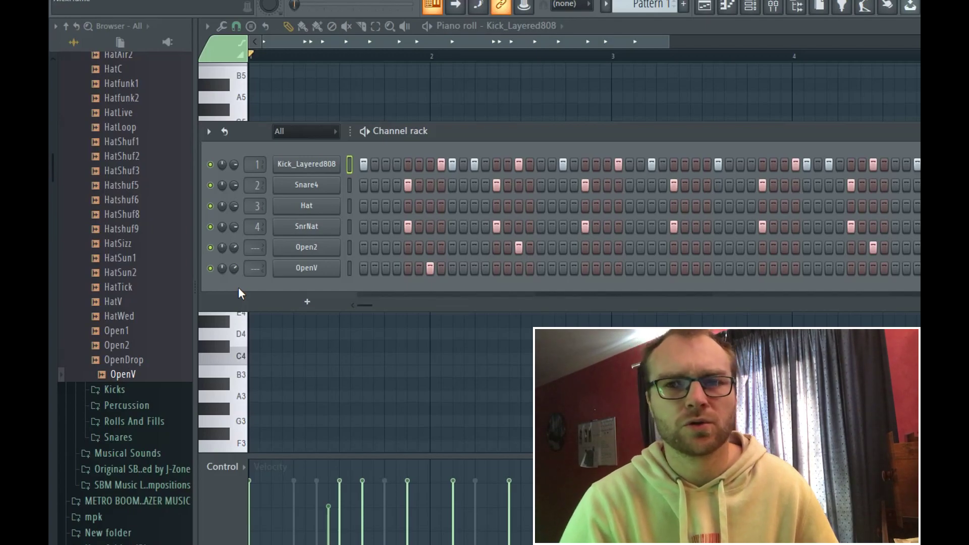
key(space)
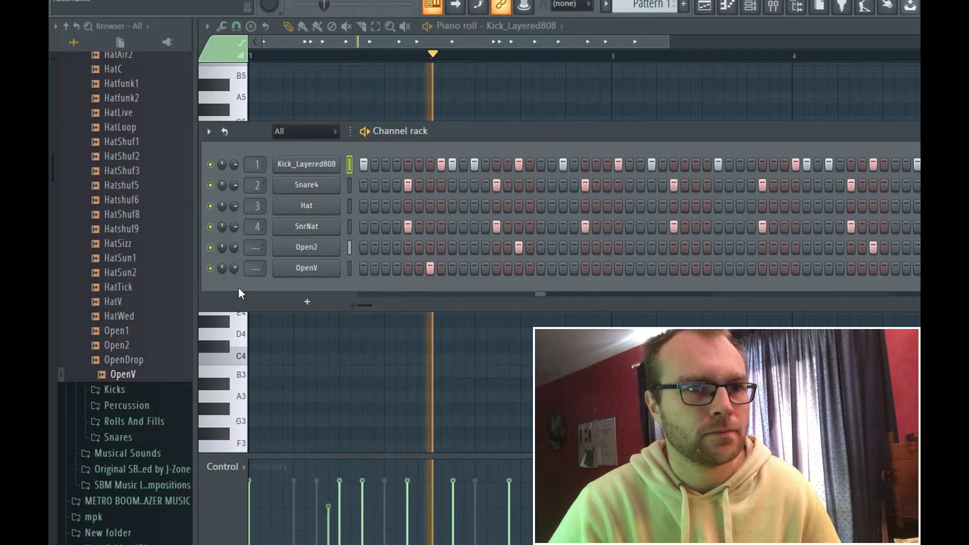
key(space)
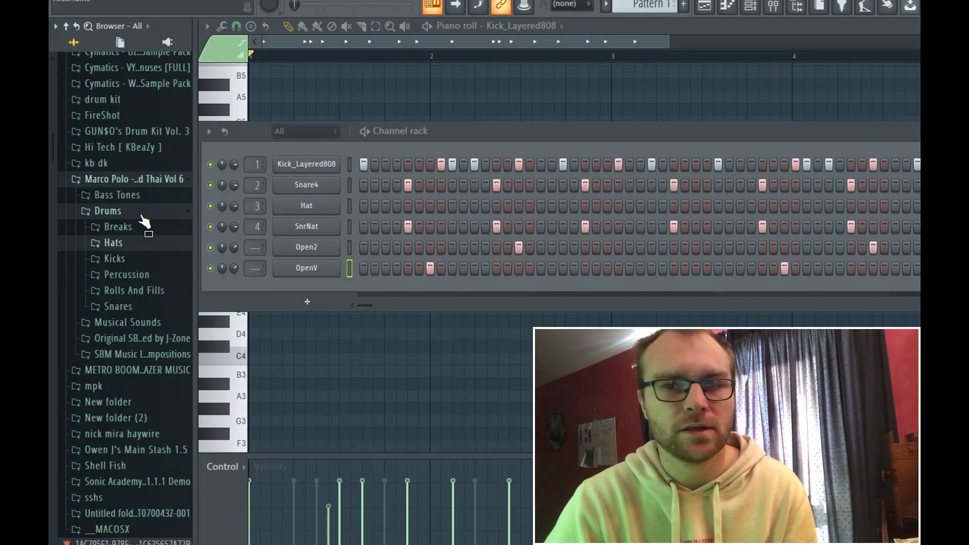
Step: Audition the roll samples in the Marco Polo Rolls And Fills folder against the playing beat
click(135, 290)
click(125, 349)
key(space)
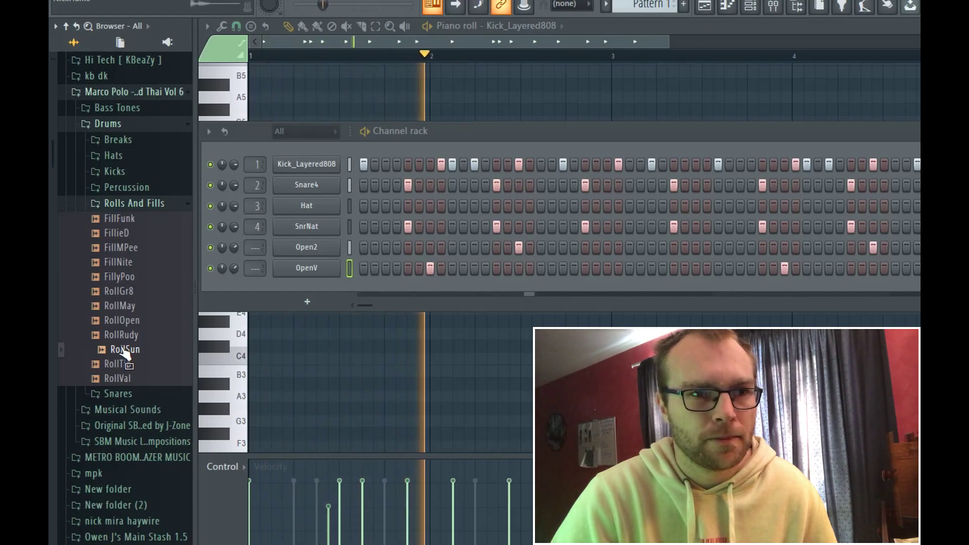
key(space)
click(123, 365)
key(space)
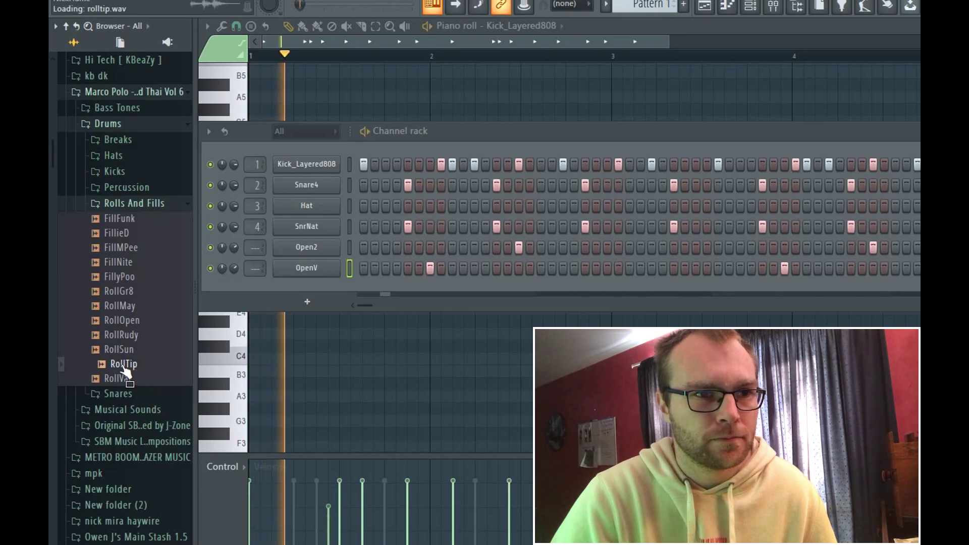
key(space)
click(124, 378)
click(125, 336)
click(130, 321)
click(129, 336)
Step: Add the RollSun sample as a new channel with hits on steps 12 and 36
click(129, 350)
key(space)
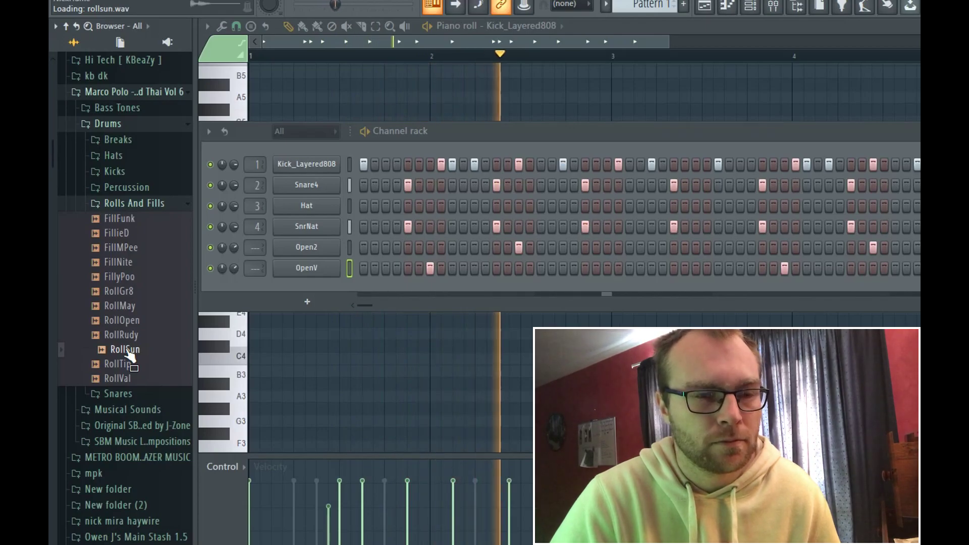
drag(130, 355, 481, 320)
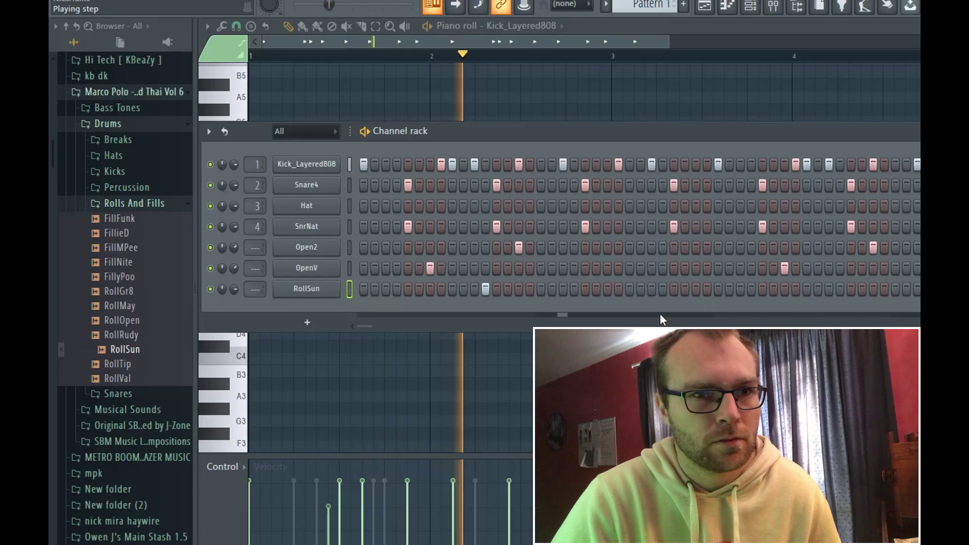
click(751, 289)
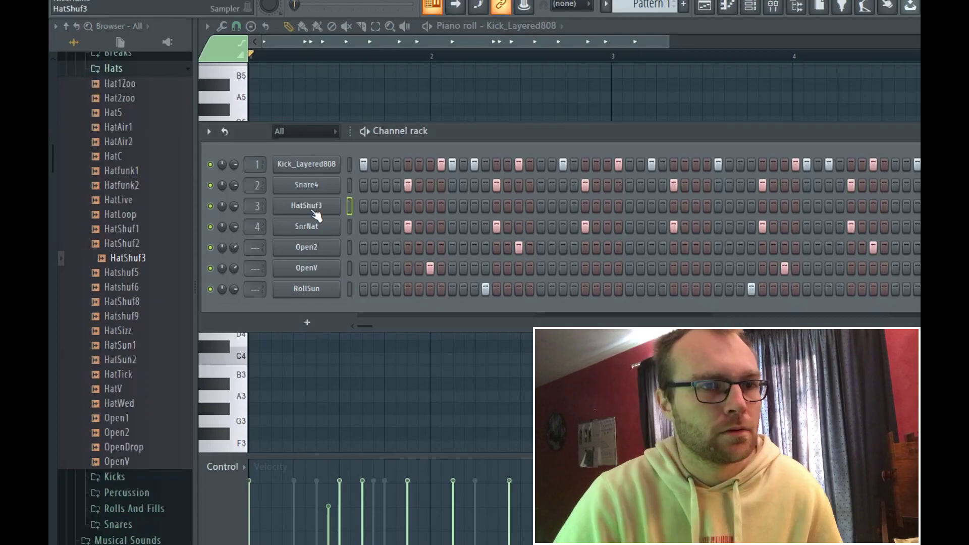
Step: Place HatShuf3 hits on steps 1 and 9, checking each against the playing beat
key(space)
key(space)
click(364, 205)
key(space)
key(space)
key(space)
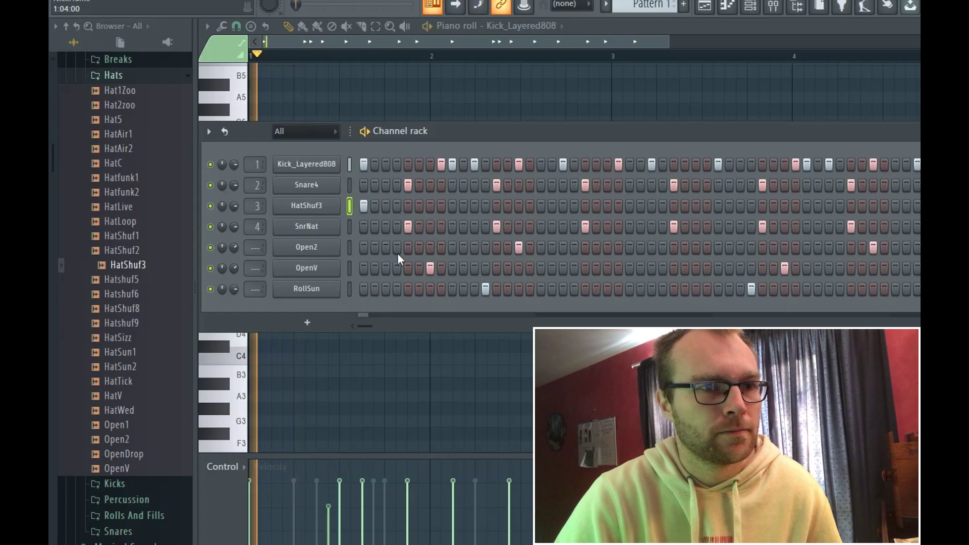
key(space)
key(space)
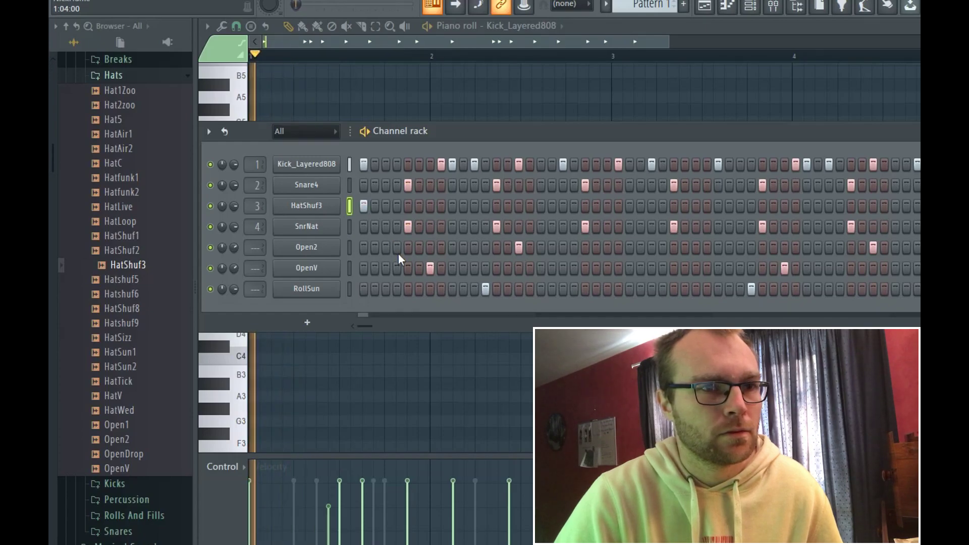
key(space)
click(452, 206)
key(space)
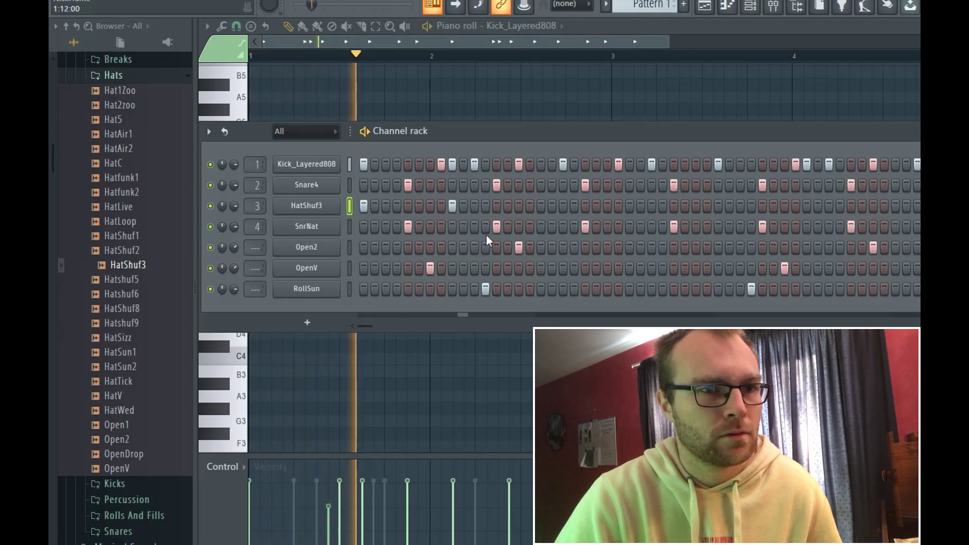
key(space)
Step: Fill the HatShuf3 channel with a hit every 8 steps
right_click(310, 209)
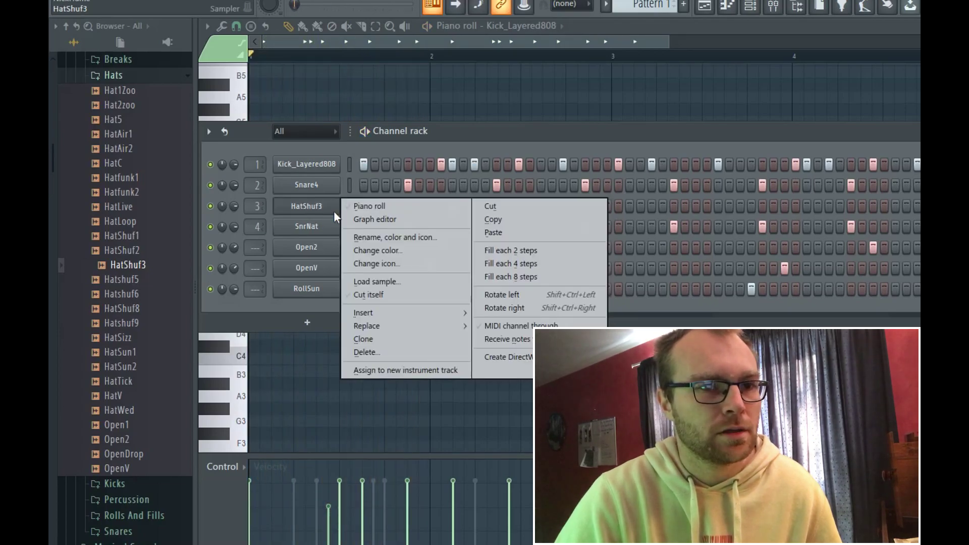
click(563, 266)
right_click(306, 205)
click(553, 280)
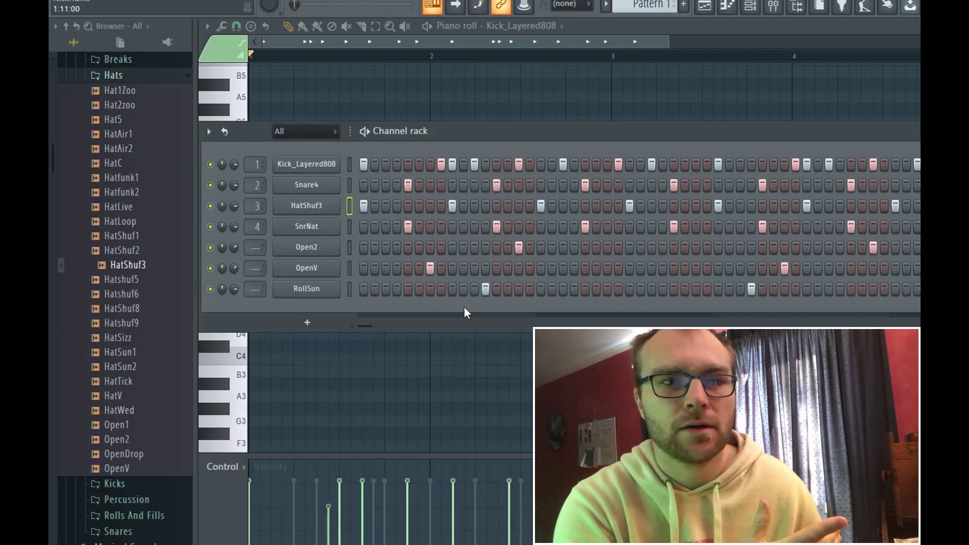
Step: Audition Hatfunk2 over the beat, then add it as a new channel with a hit on step 7
click(129, 194)
key(space)
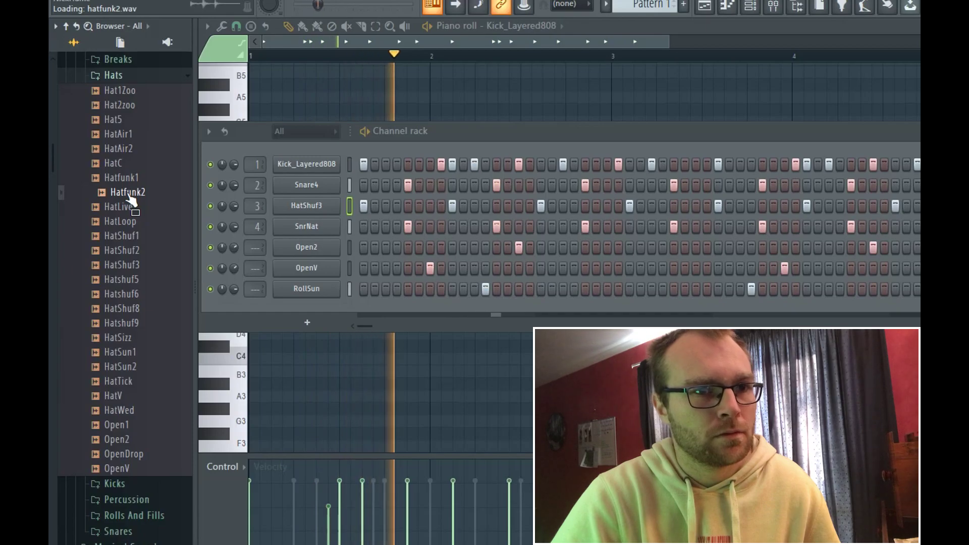
key(space)
key(space)
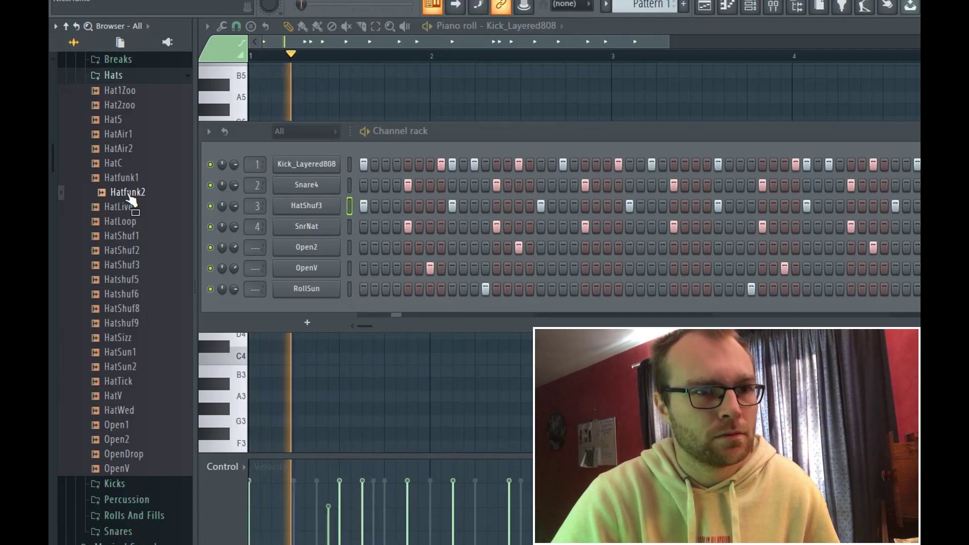
key(space)
drag(126, 199, 310, 316)
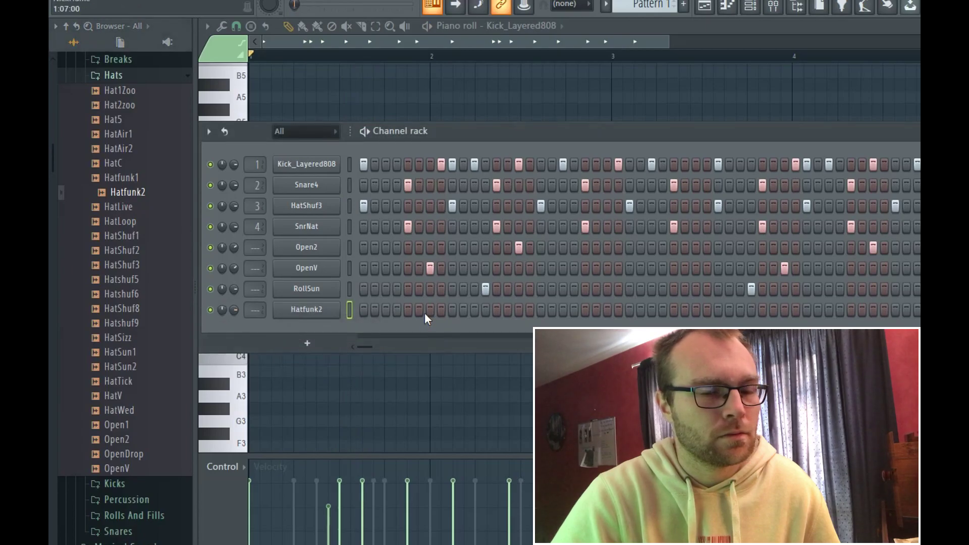
click(430, 309)
key(space)
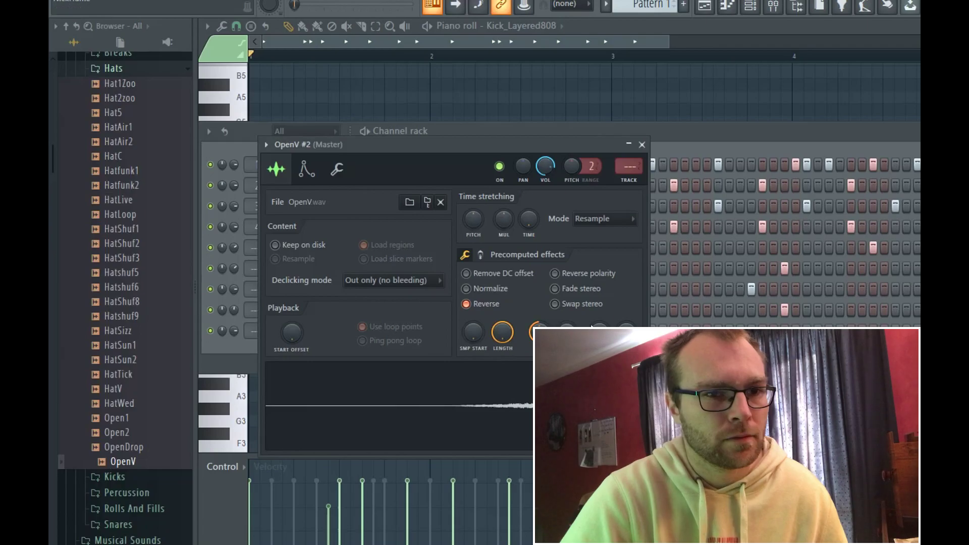
Step: Play the beat to check the reversed OpenV #2 hat and close its channel settings
key(space)
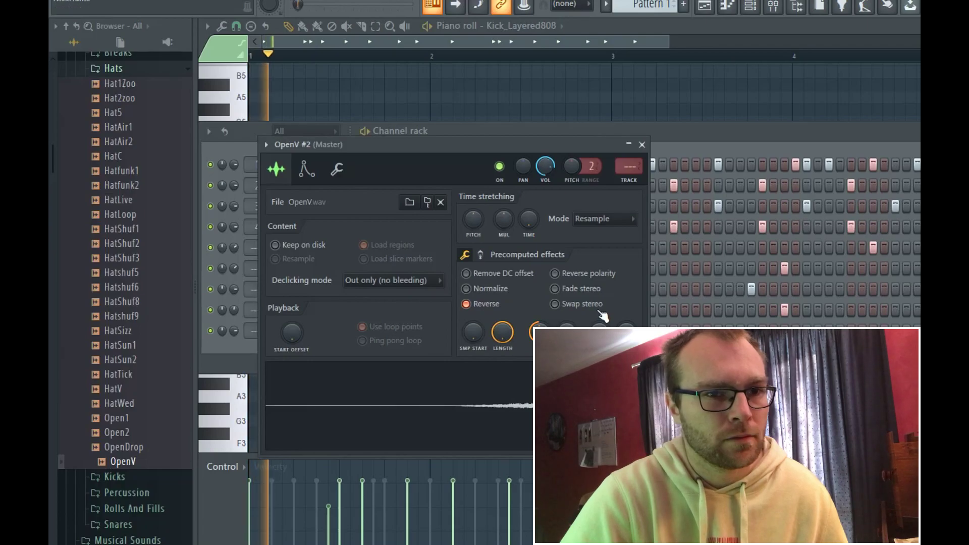
key(space)
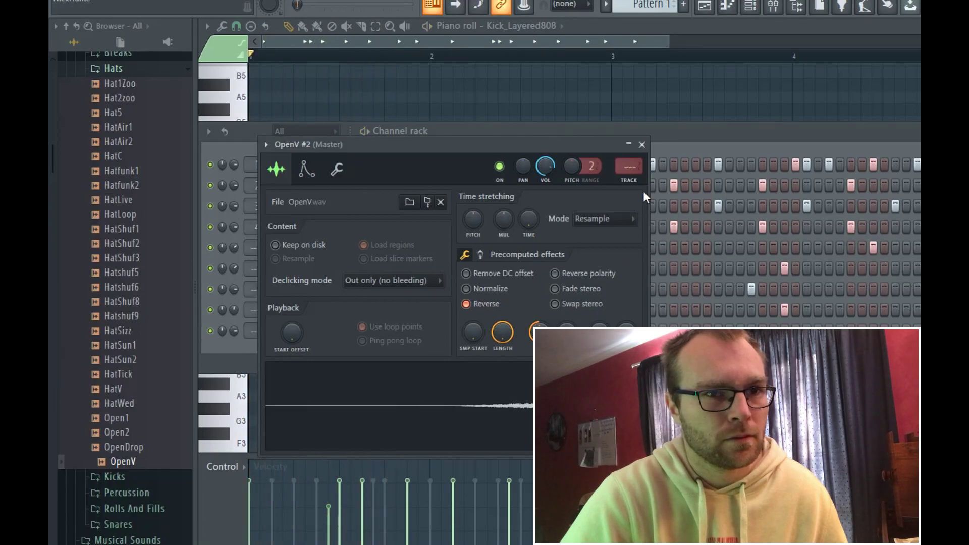
click(642, 145)
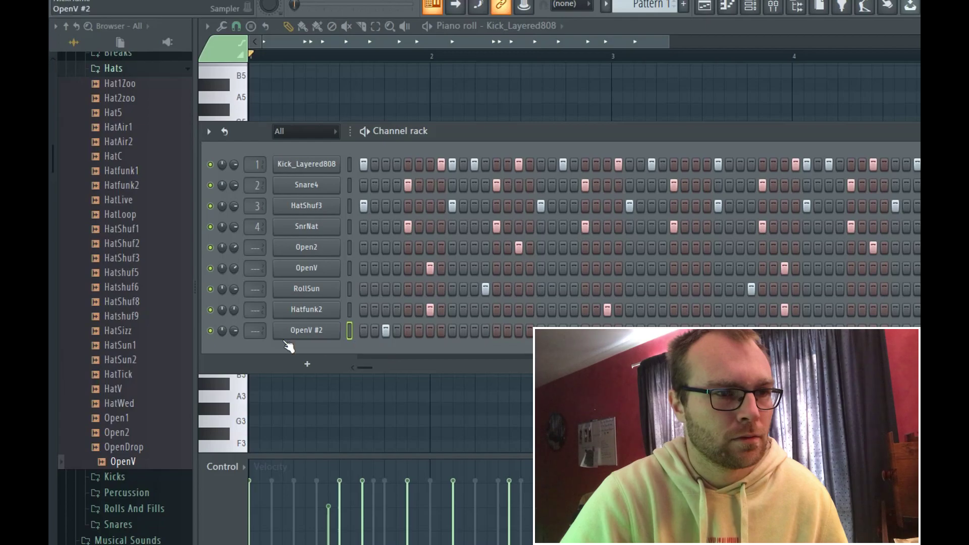
key(space)
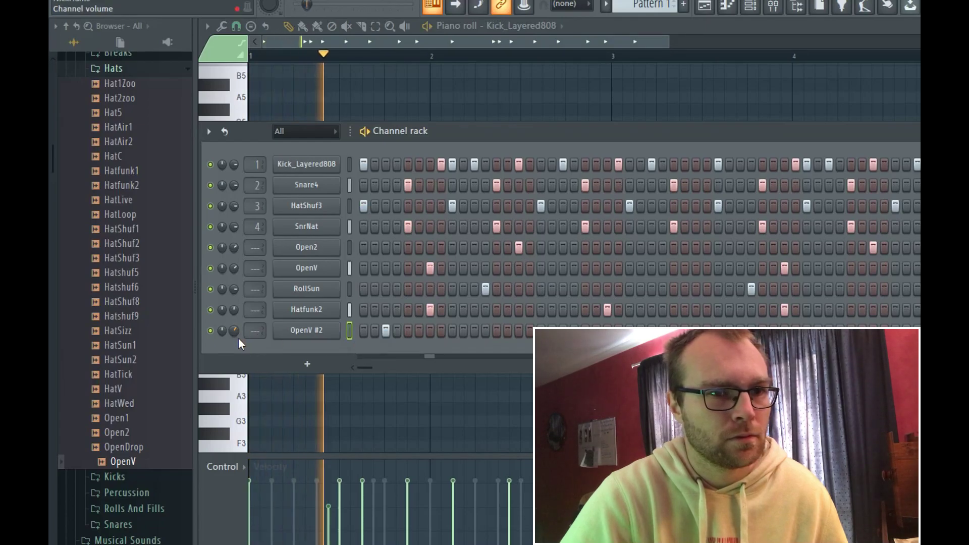
Step: Add the Hat5 sample as a new channel and fill it with a hit every 2 steps
scroll(120, 202, up, 4)
drag(119, 286, 308, 351)
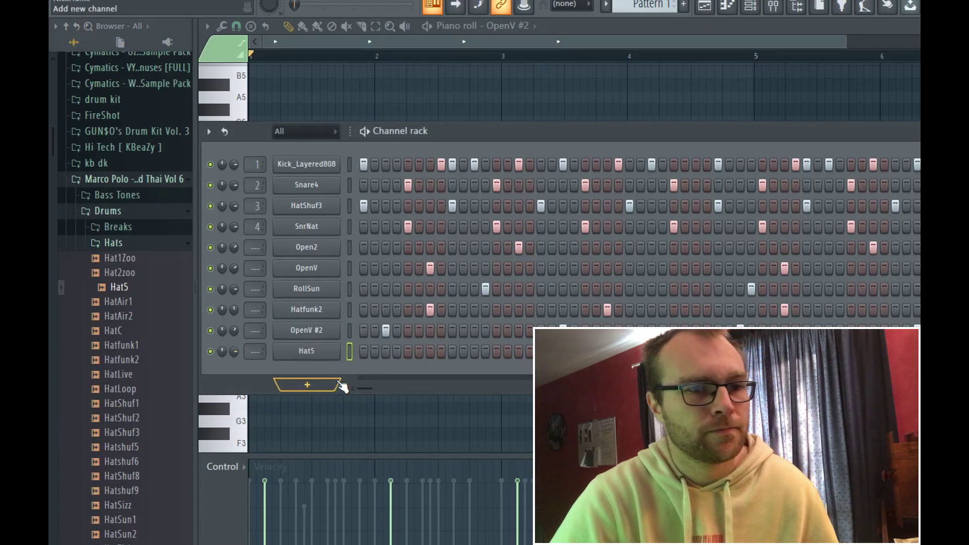
right_click(308, 352)
click(516, 394)
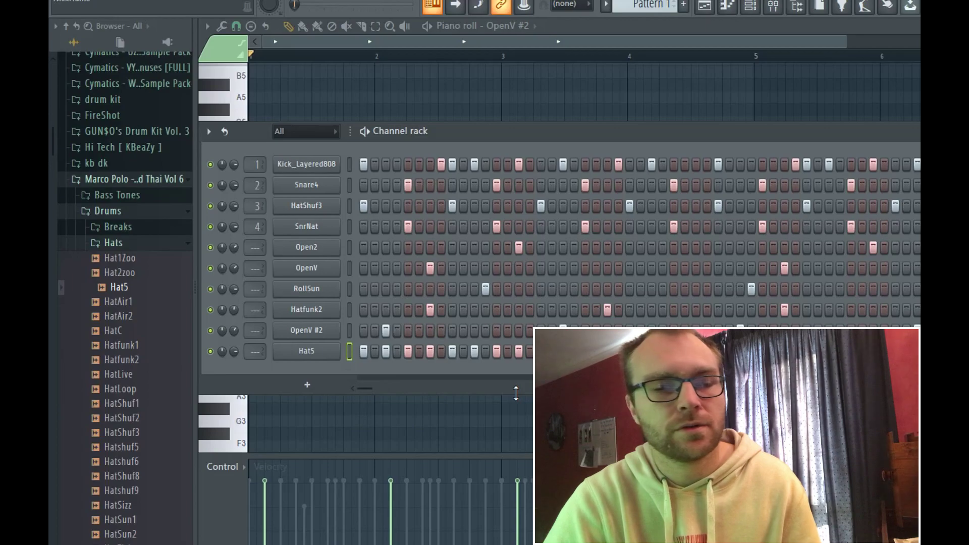
Step: Open the Hat5 channel in the piano roll and delete all of its notes after bar 1
right_click(316, 353)
click(369, 352)
key(t)
mouse_move(375, 209)
mouse_down()
mouse_move(456, 219)
mouse_move(750, 217)
mouse_up()
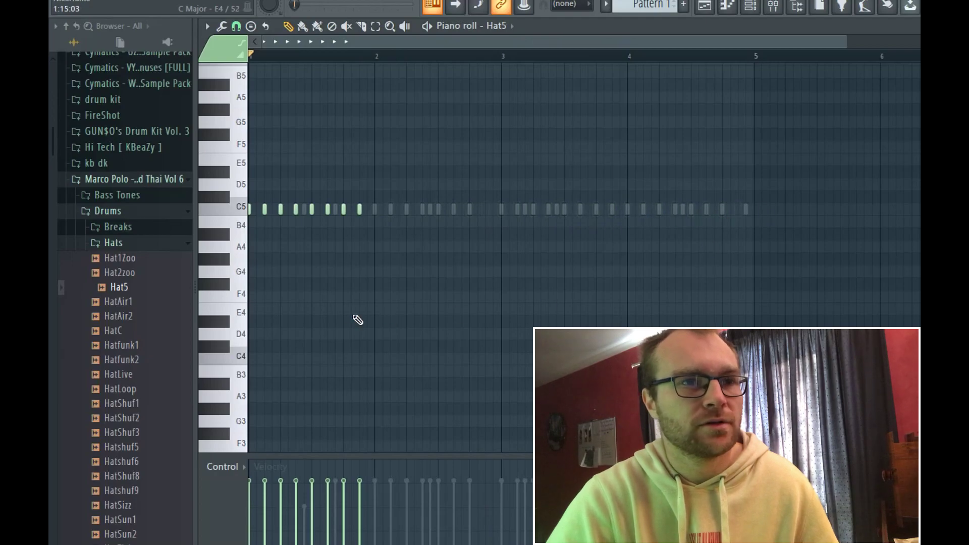
Step: Lower the velocity of every second Hat5 note in bar 1
scroll(287, 38, up, 3)
ctrl+click(275, 208)
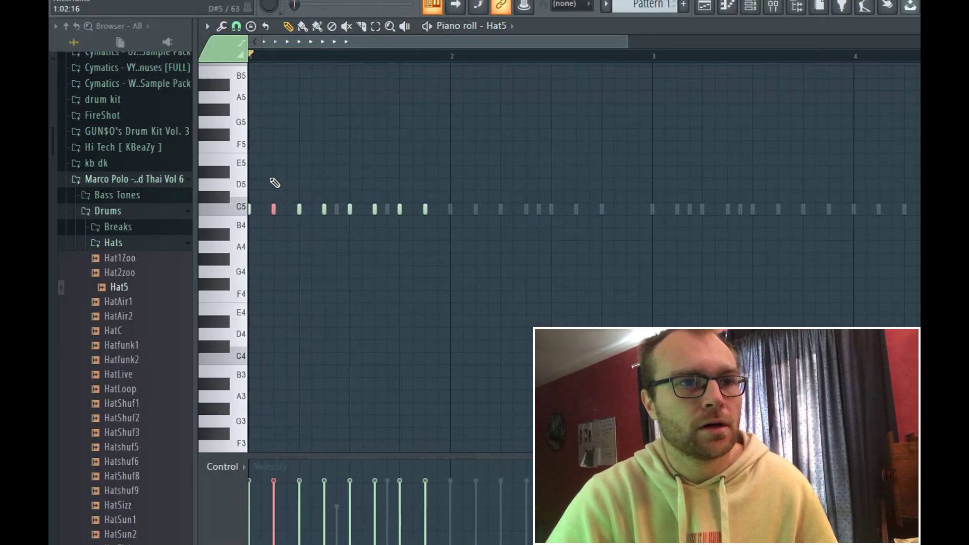
ctrl+click(324, 209)
ctrl+shift+click(375, 209)
ctrl+shift+click(425, 209)
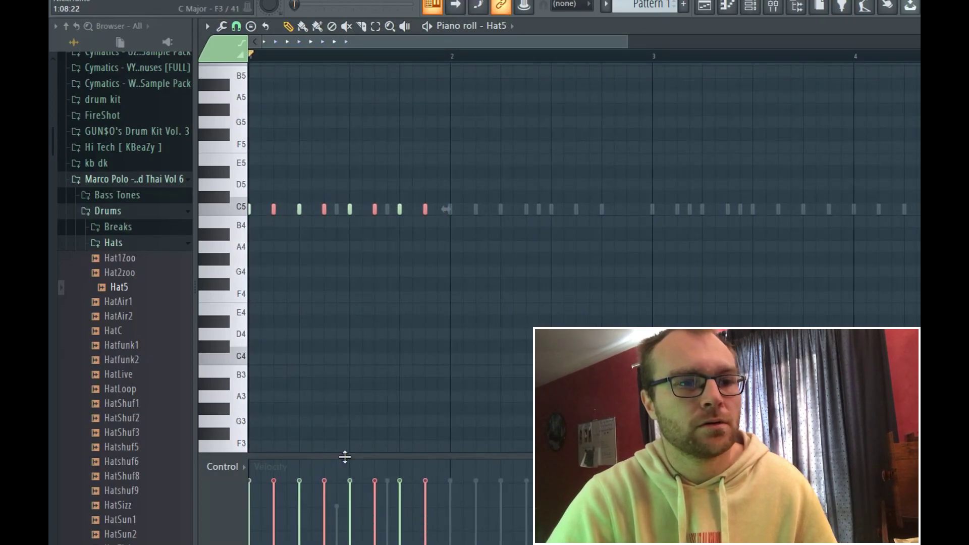
drag(270, 495, 432, 496)
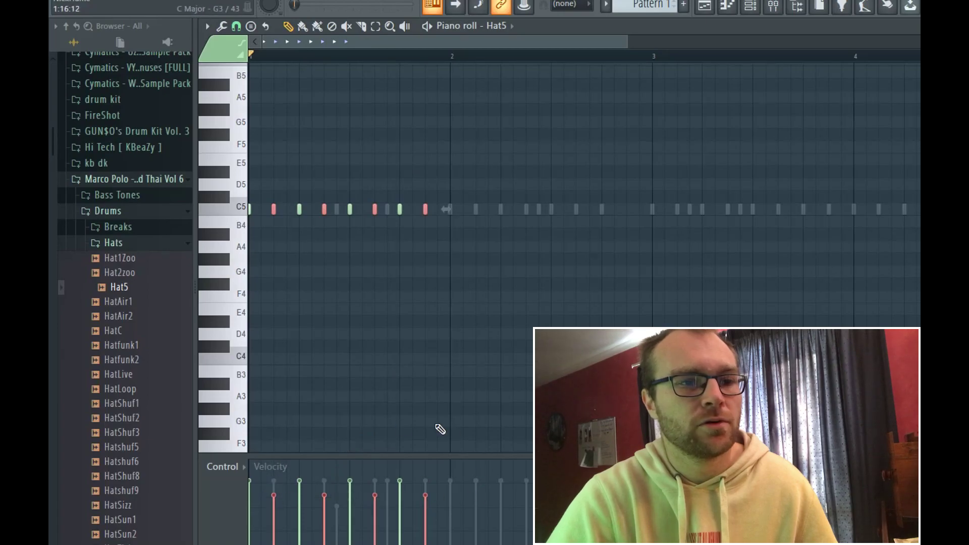
Step: Pan alternate Hat5 notes to opposite sides and duplicate the bar three times to fill four bars
click(243, 468)
click(256, 470)
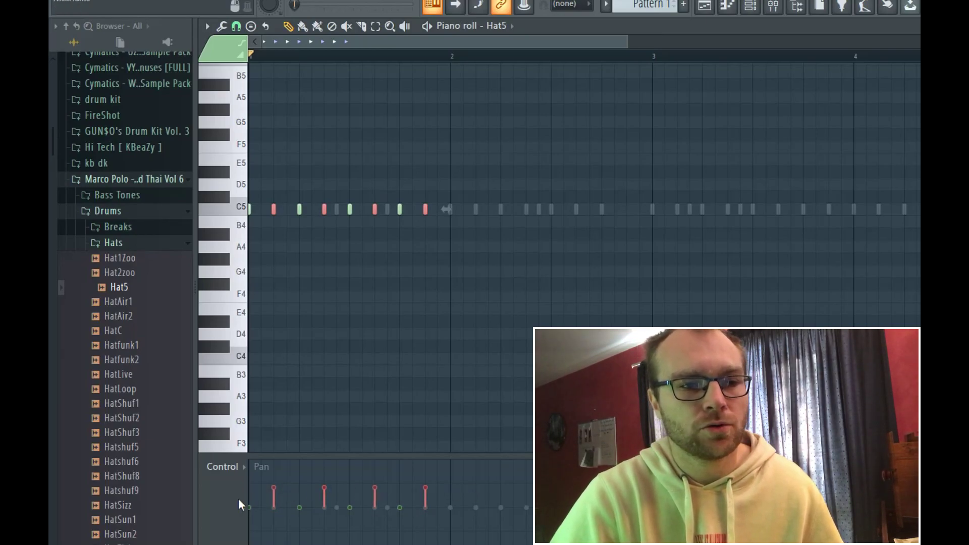
key(ctrl+a)
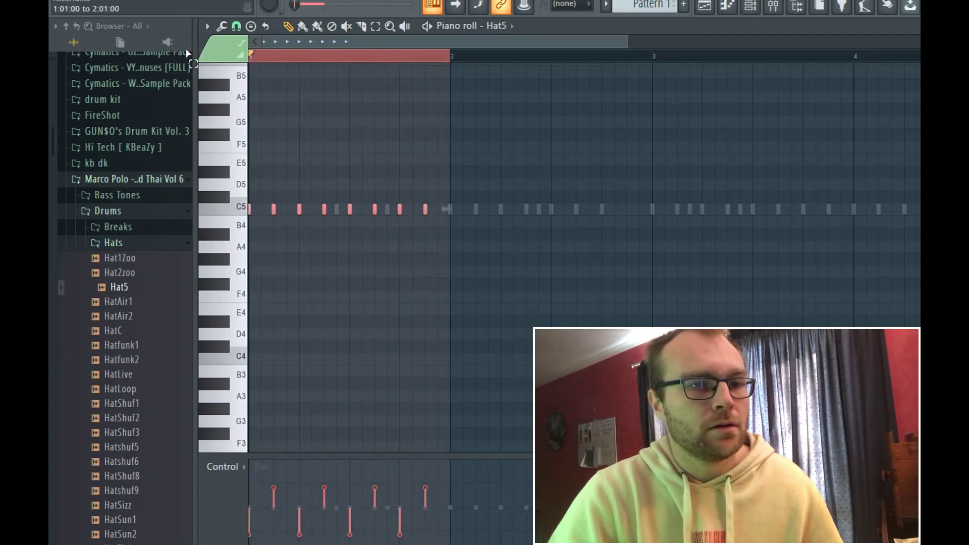
key(ctrl+b)
key(ctrl+b)
key(ctrl+b)
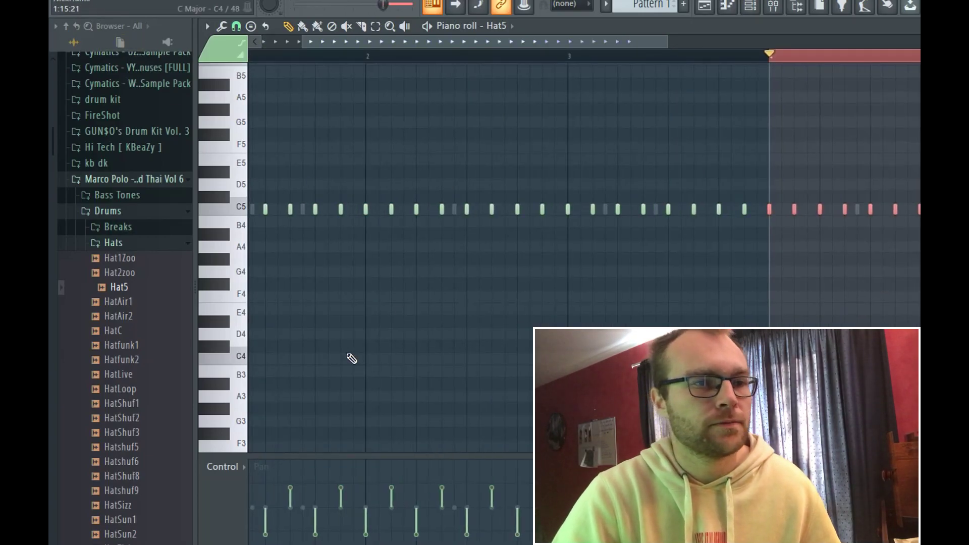
Step: Return to the channel rack and lower the OpenV #2 channel volume while the beat plays
key(F6)
key(space)
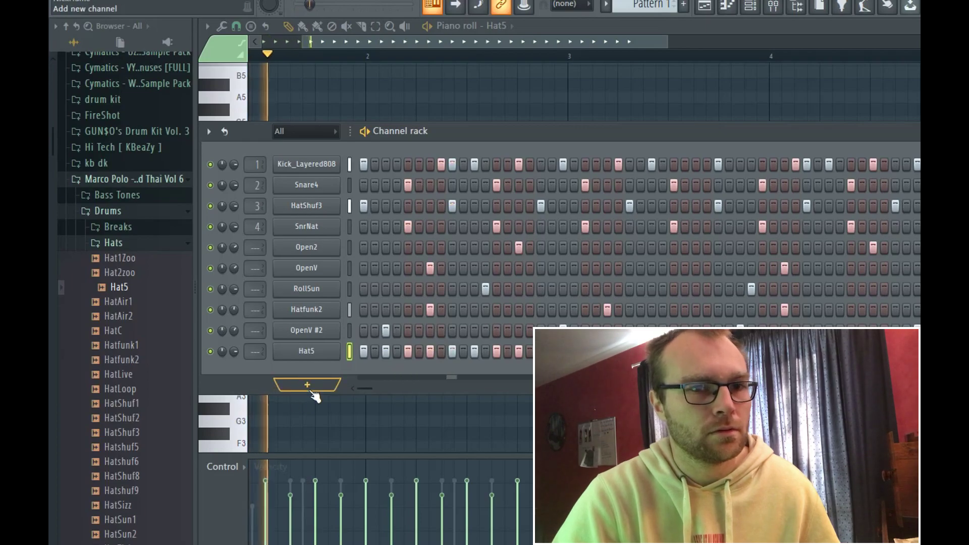
drag(234, 330, 234, 348)
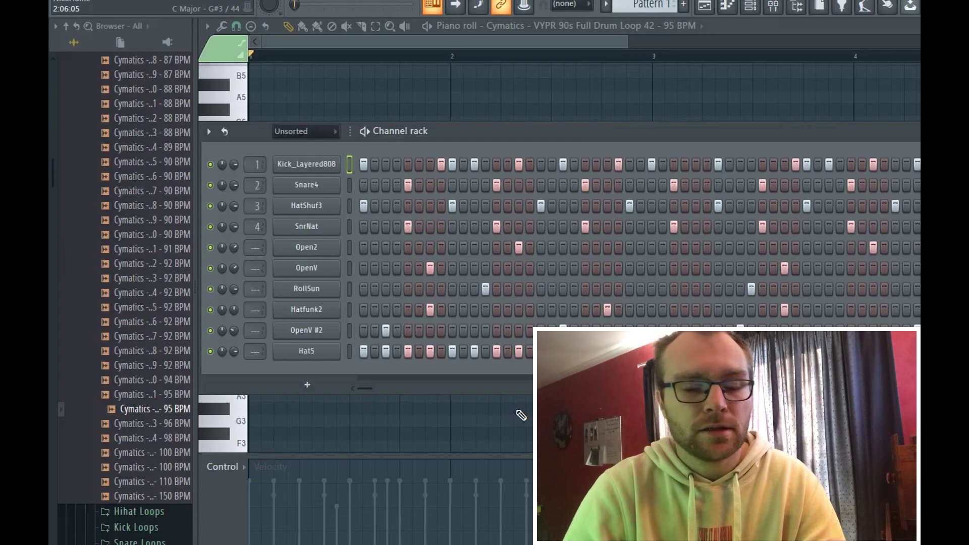
Step: Open the Hat5 channel settings, enable its volume envelope and reduce the attack time
click(325, 357)
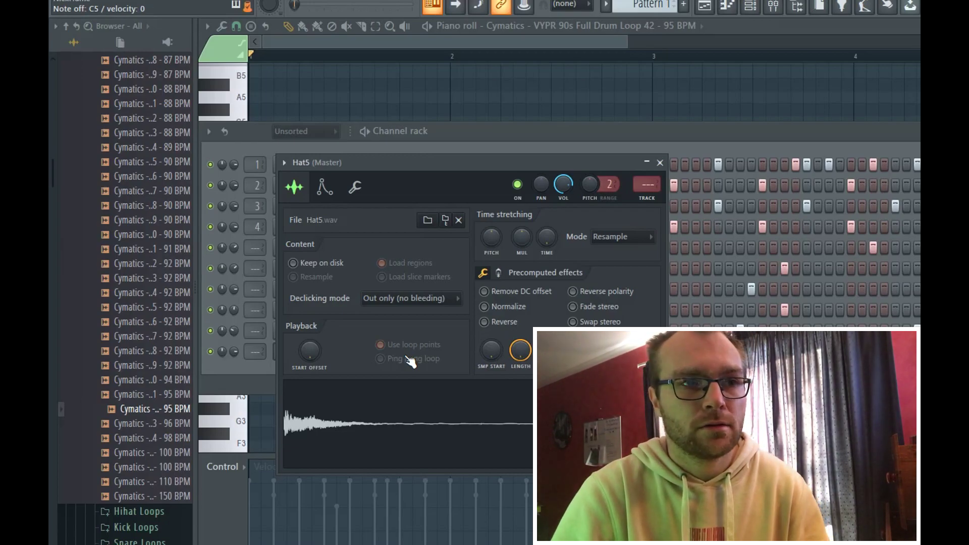
click(355, 189)
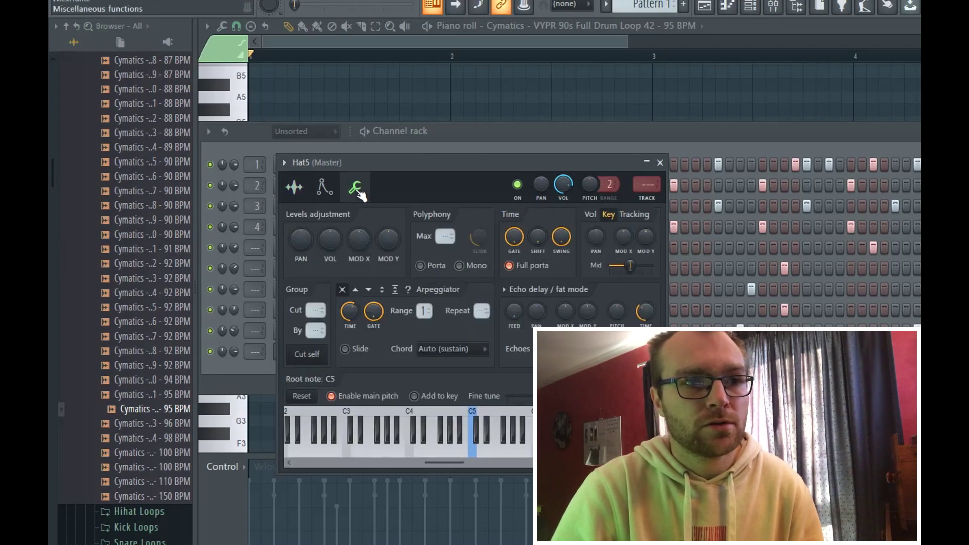
click(333, 186)
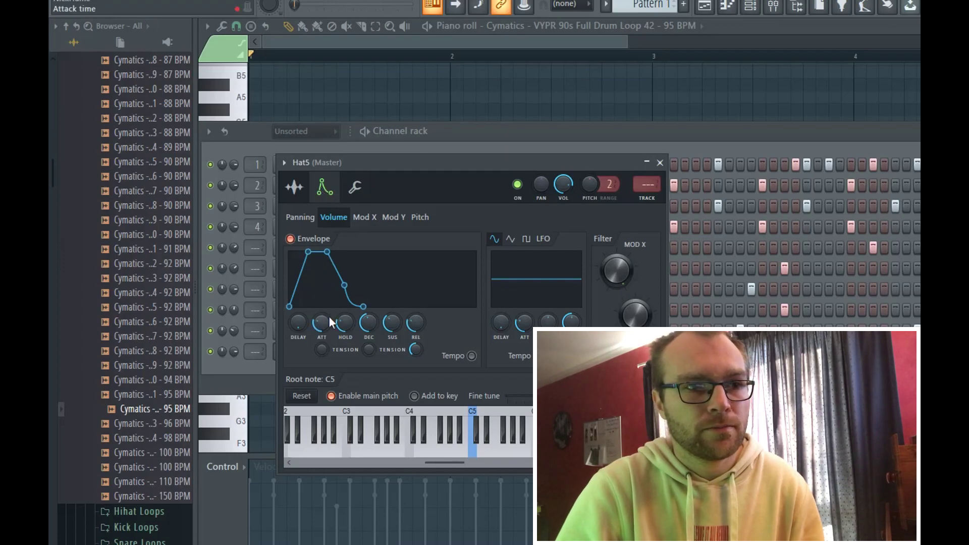
drag(321, 327, 321, 345)
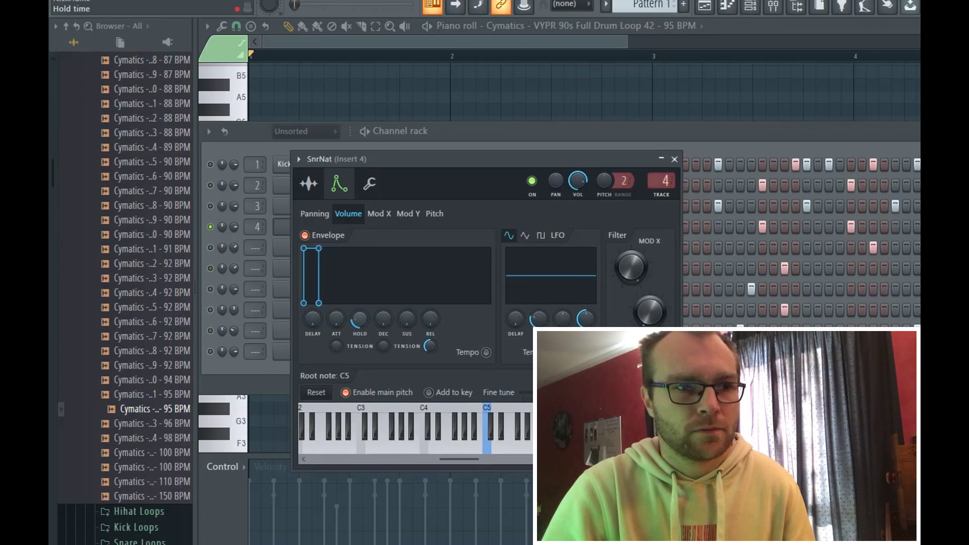
Step: Shorten the hold time of the SnrNat volume envelope, auditioning the soloed snare with each change
key(q)
drag(360, 319, 360, 331)
key(q)
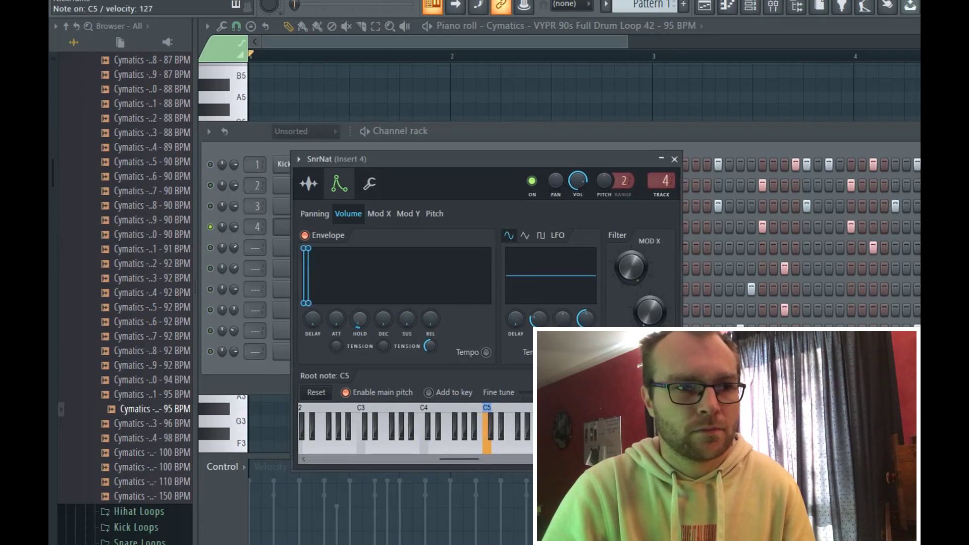
key(q)
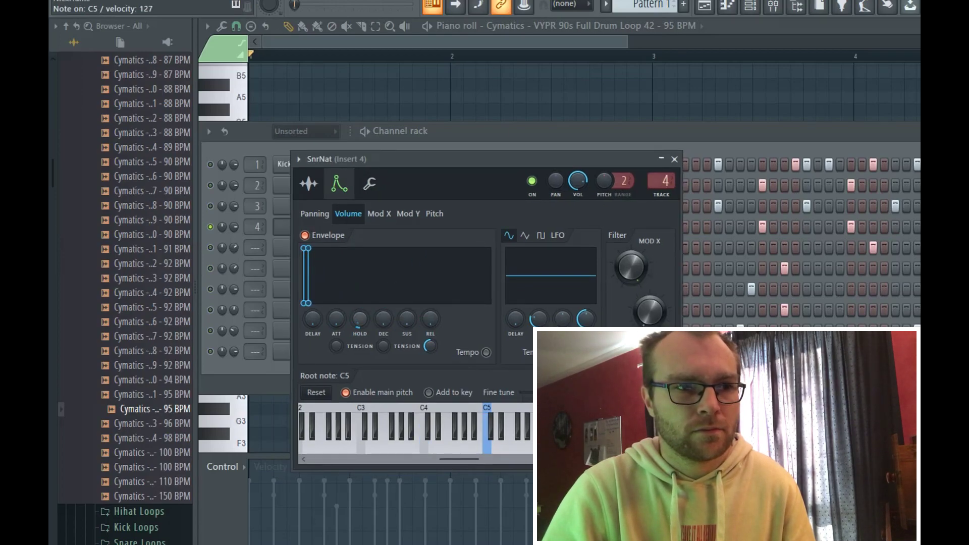
key(q)
key(q)
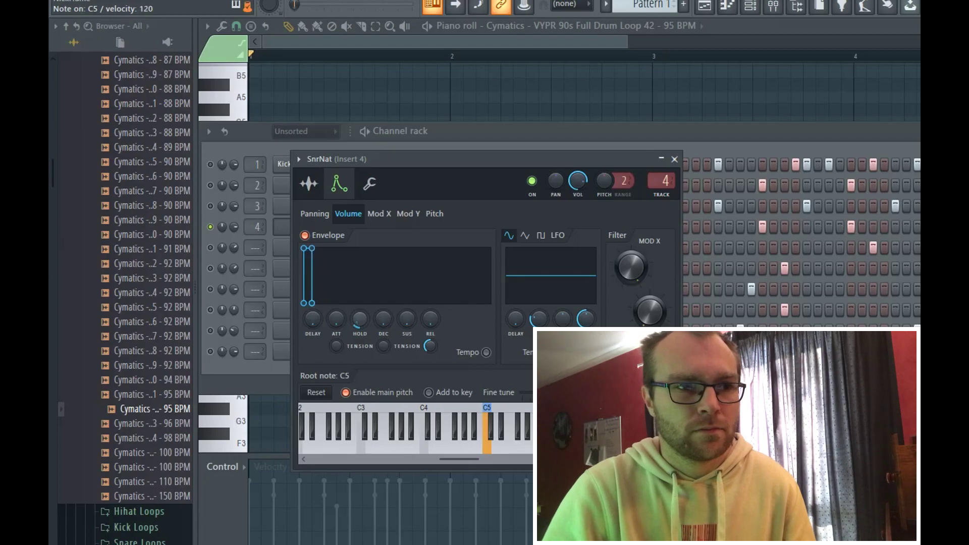
key(q)
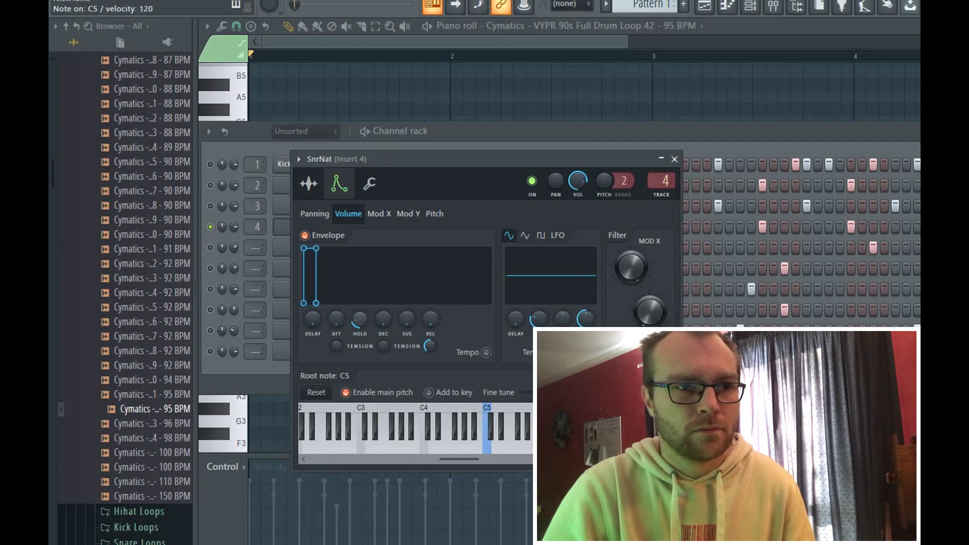
key(q)
key(q)
Step: Lengthen the SnrNat envelope hold and fine-tune it by ear while retriggering the snare
drag(359, 318, 357, 317)
key(q)
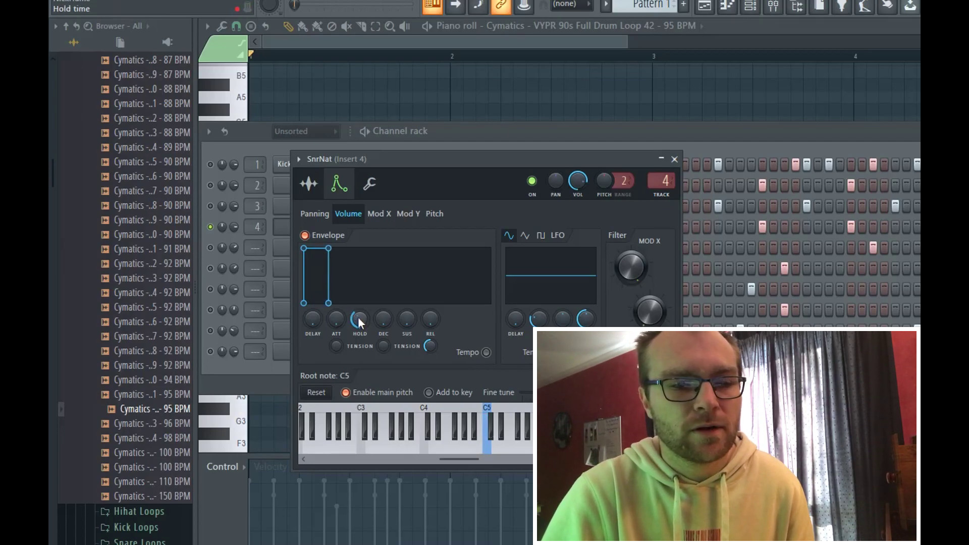
key(q)
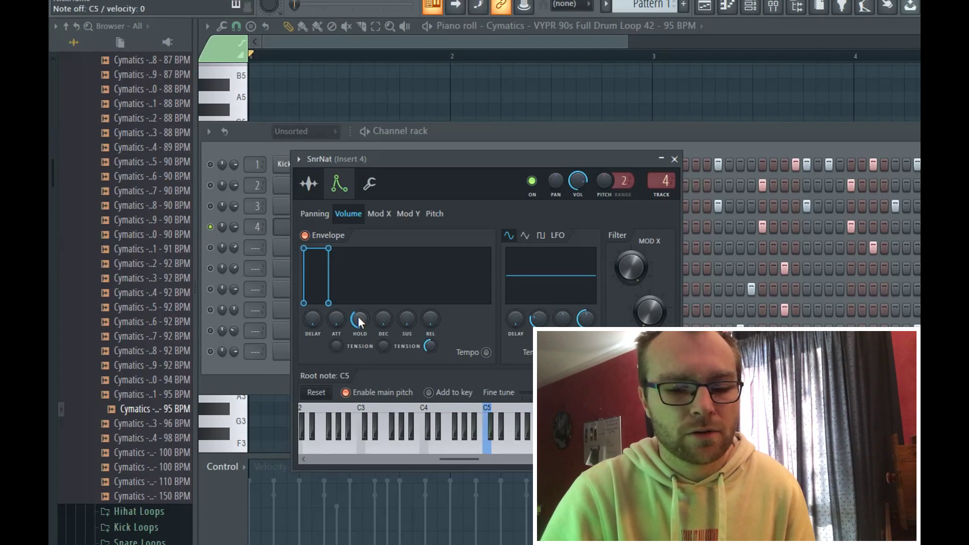
key(q)
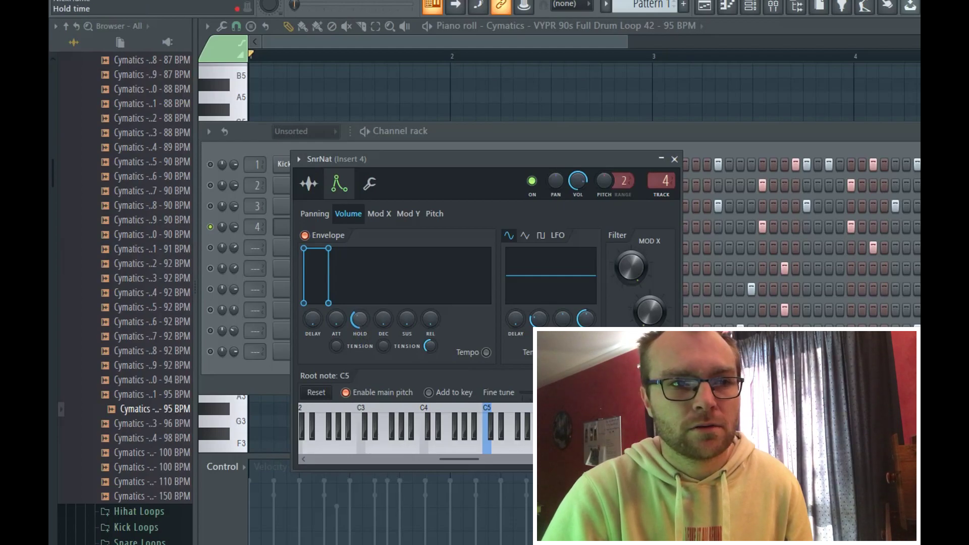
key(q)
mouse_move(360, 319)
mouse_down()
mouse_move(360, 339)
mouse_move(360, 323)
mouse_up()
key(q)
key(q)
key(q)
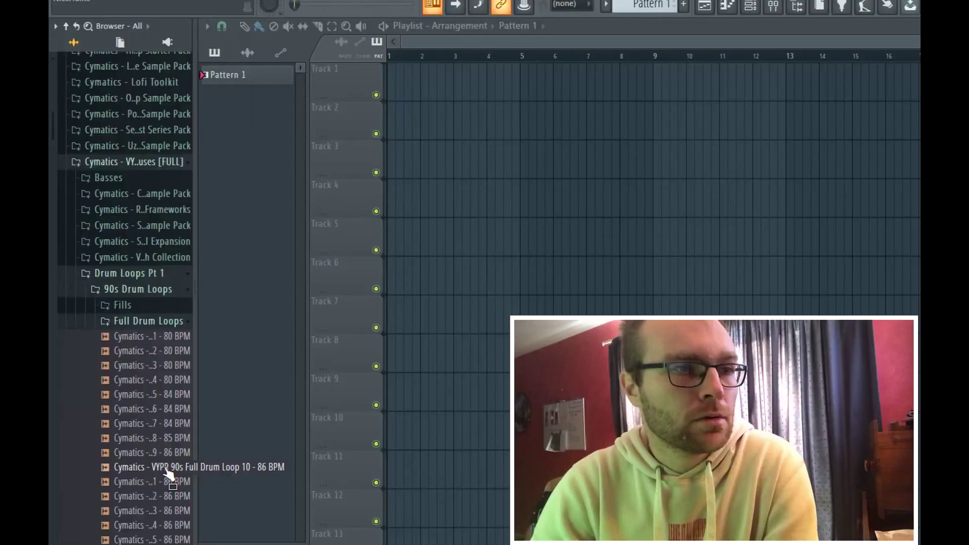
Step: Place the Cymatics VYPR 90s Full Drum Loop 42 - 95 BPM sample on Track 4 at bar 1 of the playlist
scroll(179, 408, down, 10)
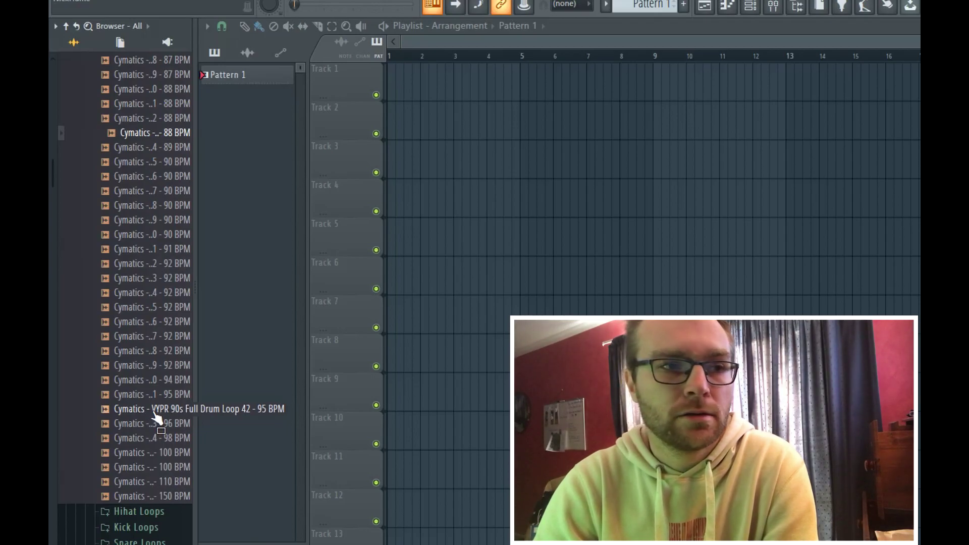
drag(146, 409, 480, 194)
scroll(487, 311, up, 3)
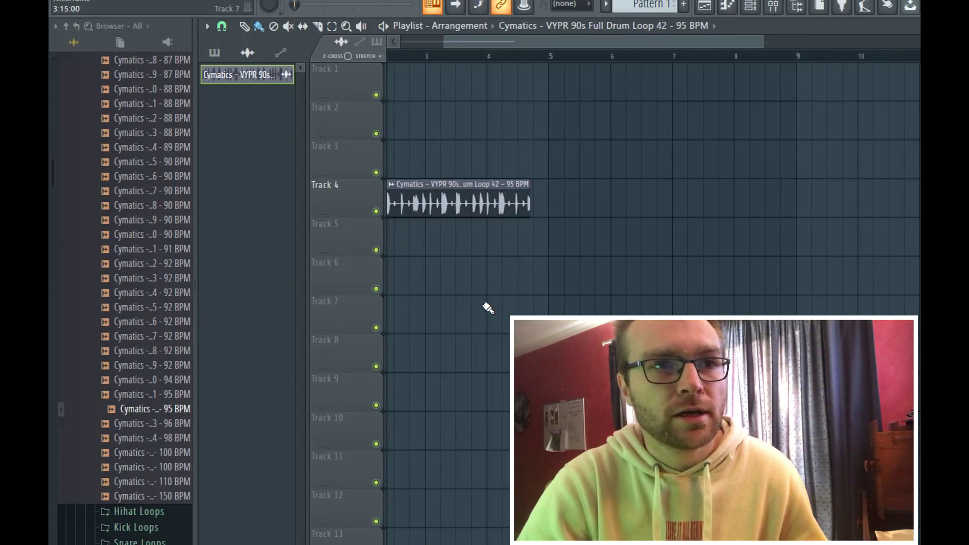
drag(560, 44, 412, 45)
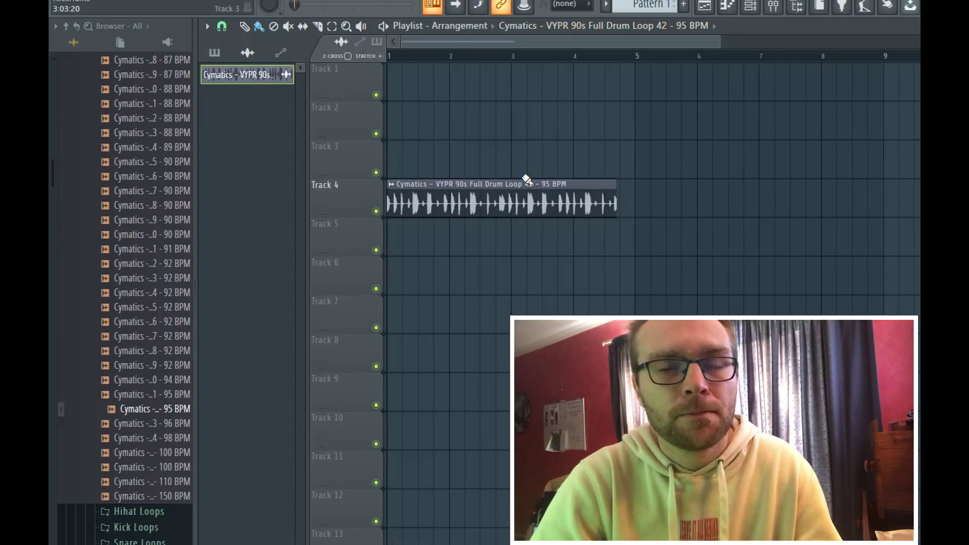
Step: Set the drum loop clip's time-stretching mode to Stretch and close its channel settings
double_click(527, 180)
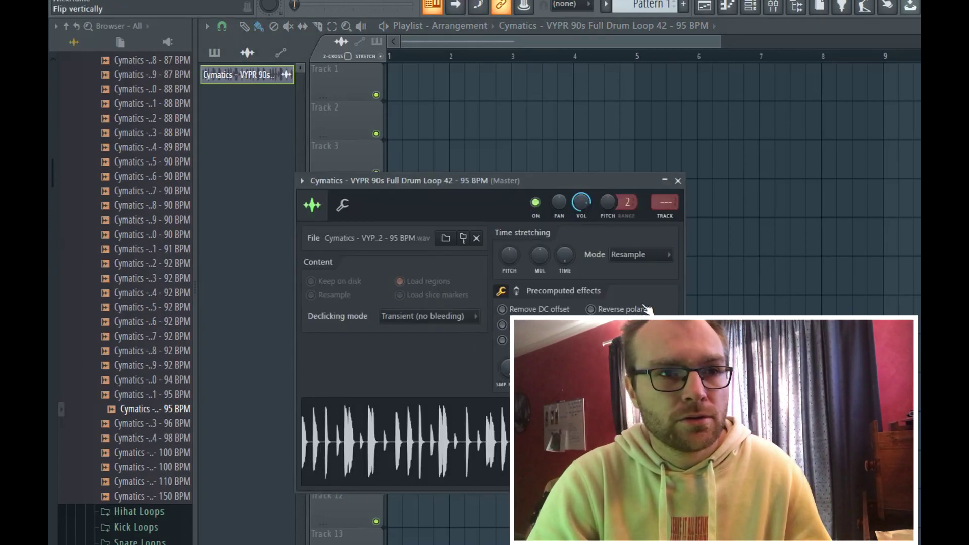
click(669, 255)
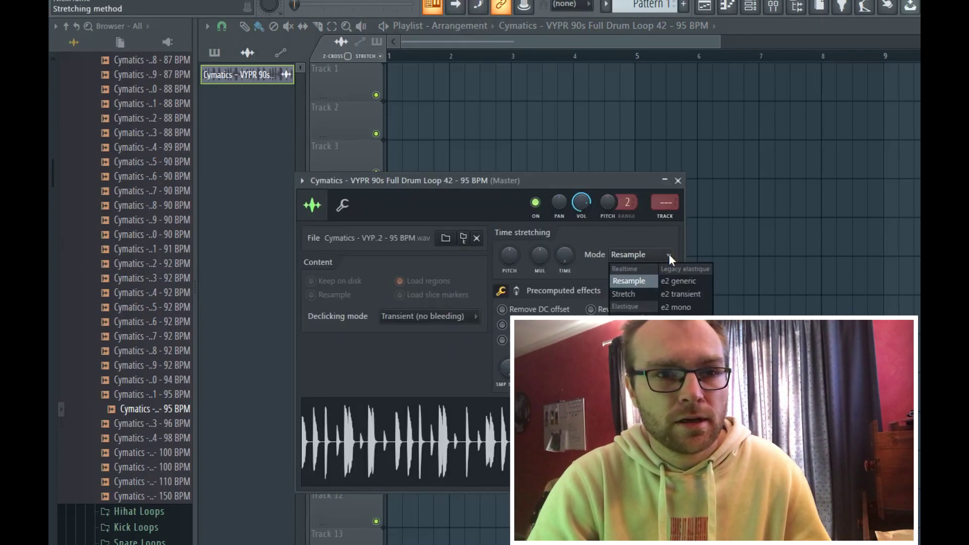
click(644, 294)
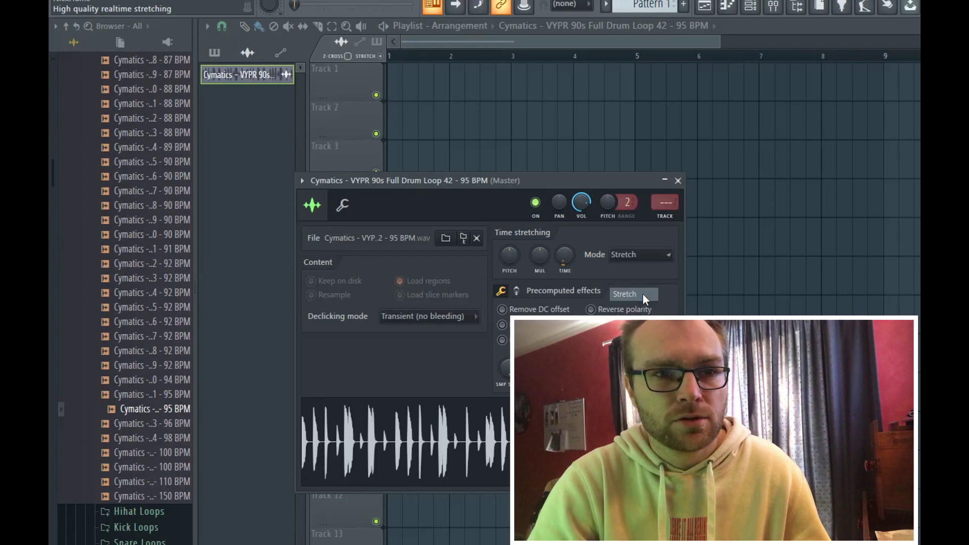
click(678, 180)
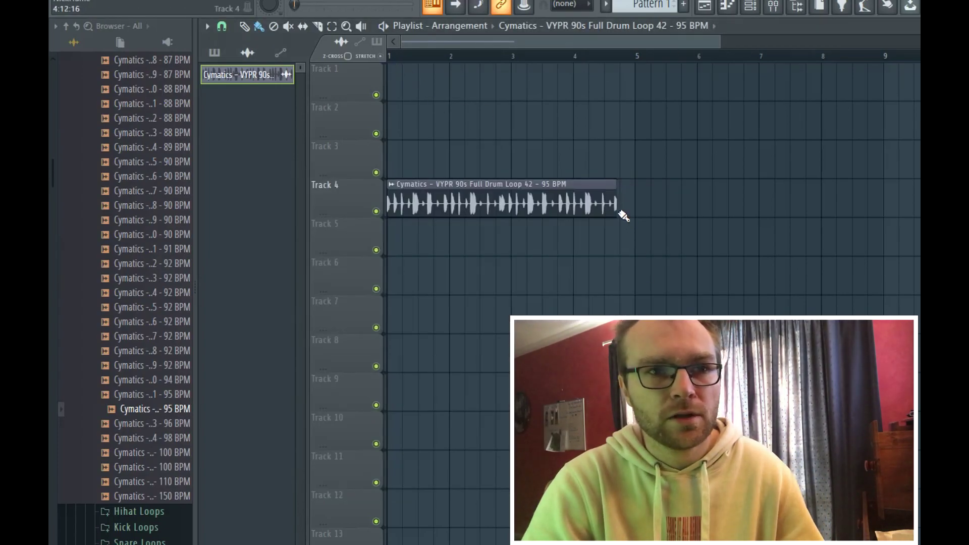
Step: Stretch the drum loop clip on Track 4 so that it spans four bars, ending at bar 5
drag(624, 211, 636, 212)
scroll(487, 304, down, 7)
drag(526, 44, 406, 47)
scroll(508, 344, up, 2)
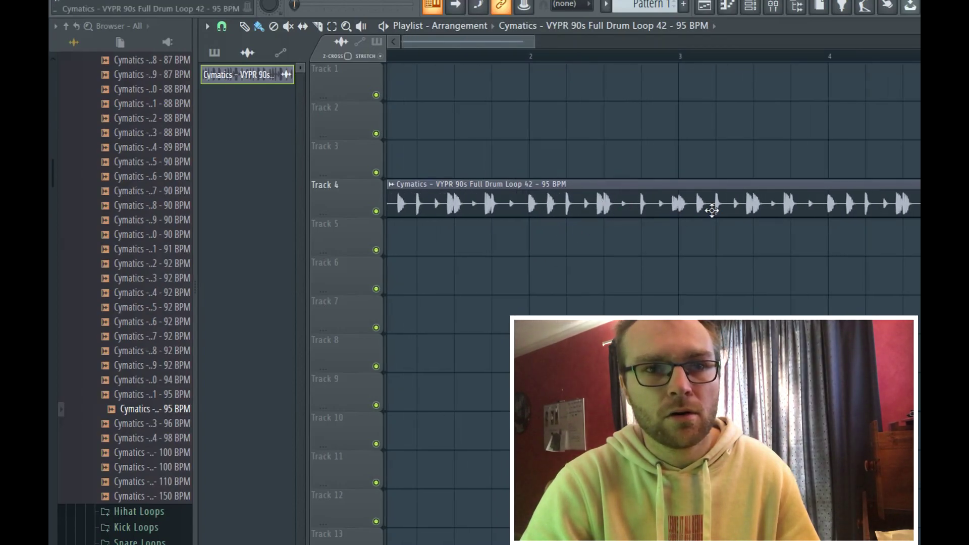
scroll(535, 240, down, 2)
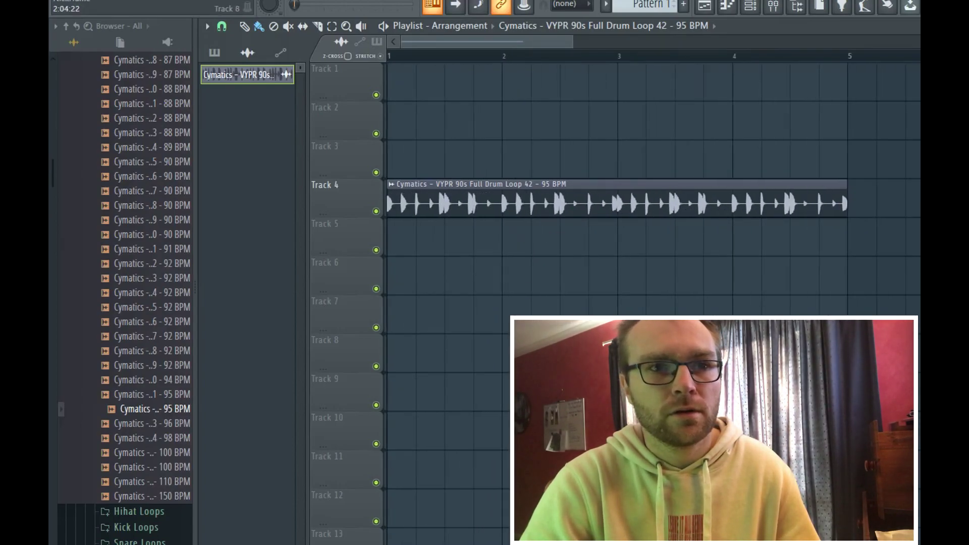
Step: Play the stretched drum loop in the playlist and restart playback from bar 1
key(space)
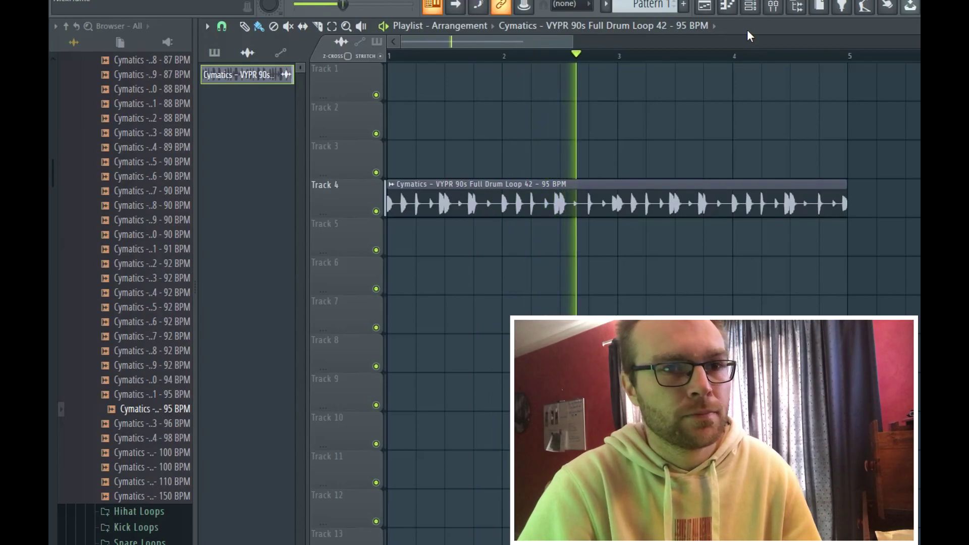
key(space)
key(space)
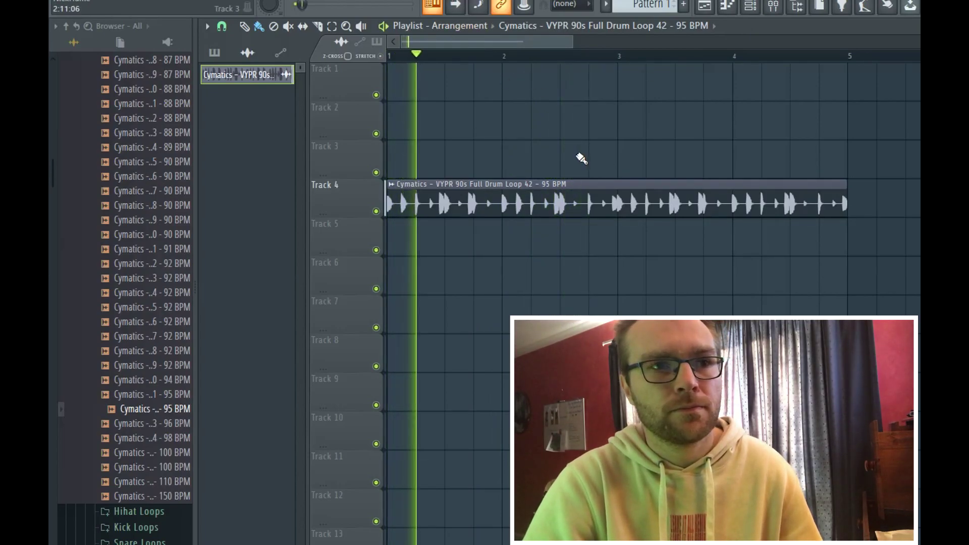